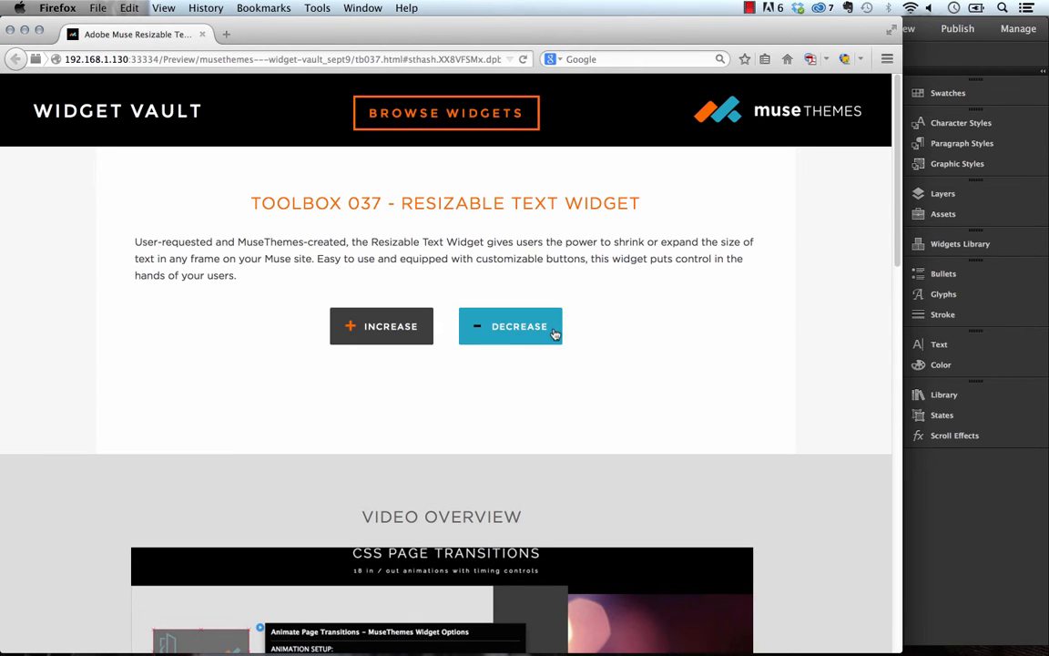
# Step: Enlarge the description text on the Resizable Text Widget demo page several times
pyautogui.click(394, 335)
pyautogui.click(384, 337)
pyautogui.click(386, 337)
pyautogui.click(398, 340)
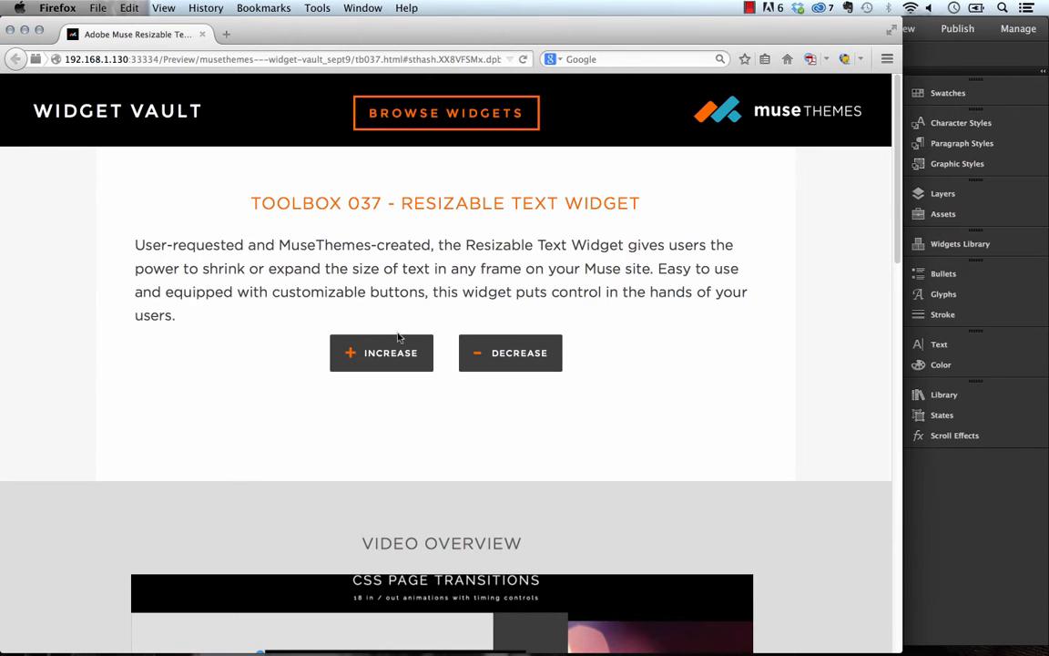
pyautogui.click(405, 355)
pyautogui.click(394, 364)
pyautogui.click(398, 381)
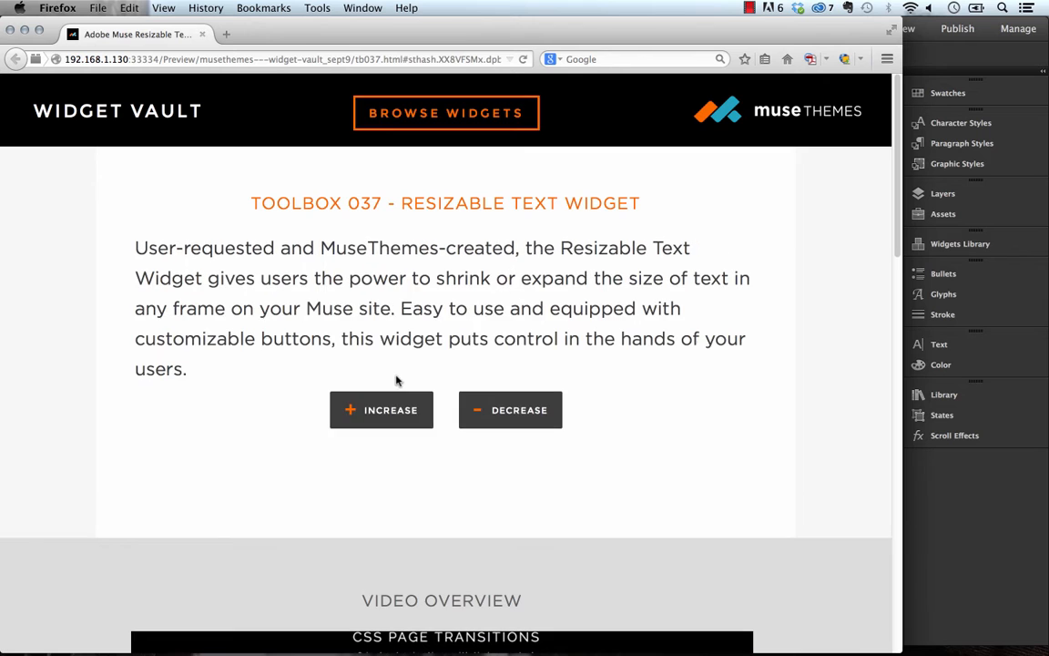
pyautogui.click(410, 410)
# Step: Shrink the demo page's description text repeatedly, down to its small size
pyautogui.click(469, 421)
pyautogui.click(501, 409)
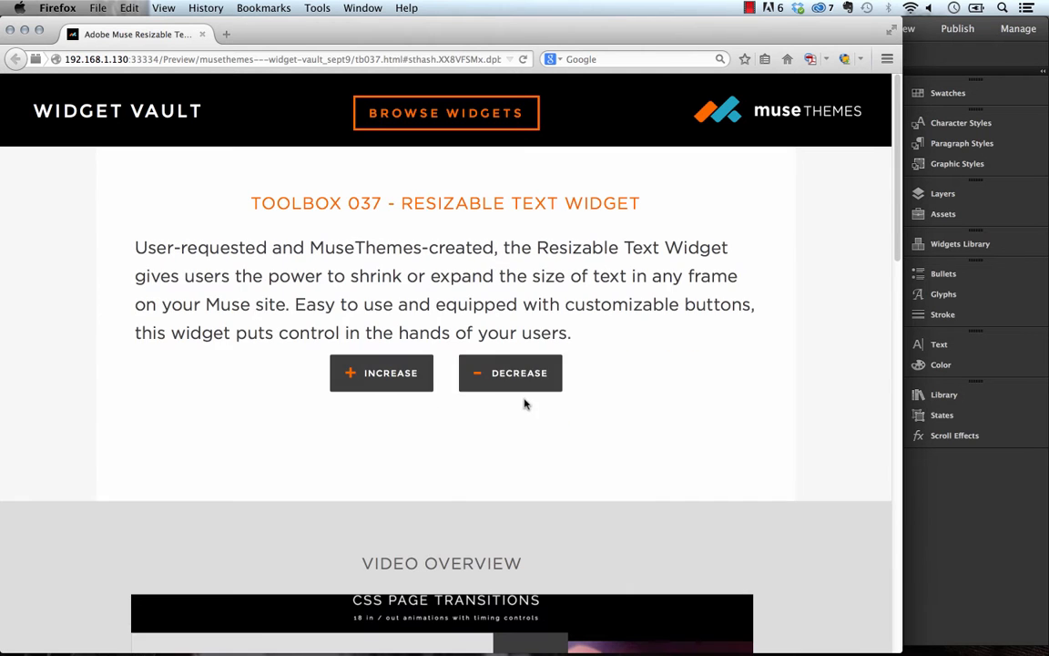
pyautogui.click(525, 381)
pyautogui.click(522, 373)
pyautogui.click(521, 371)
pyautogui.click(520, 354)
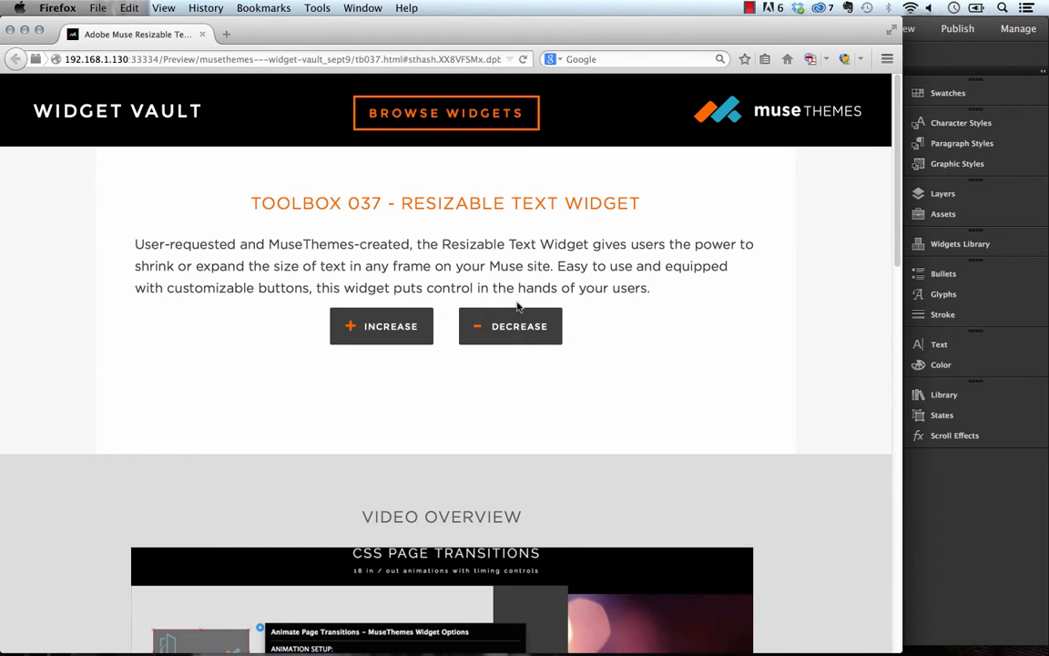
pyautogui.click(517, 330)
pyautogui.click(518, 328)
pyautogui.click(518, 328)
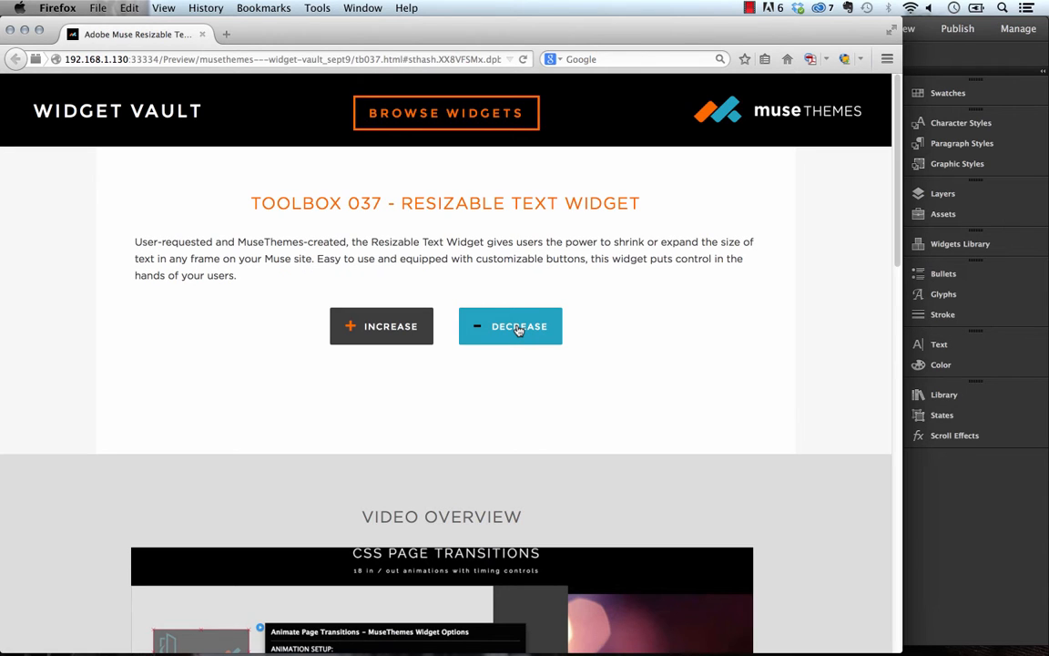
# Step: Switch to Adobe Muse, create a new desktop site with the default layout settings, and open its Home page for design
pyautogui.click(945, 58)
pyautogui.click(137, 9)
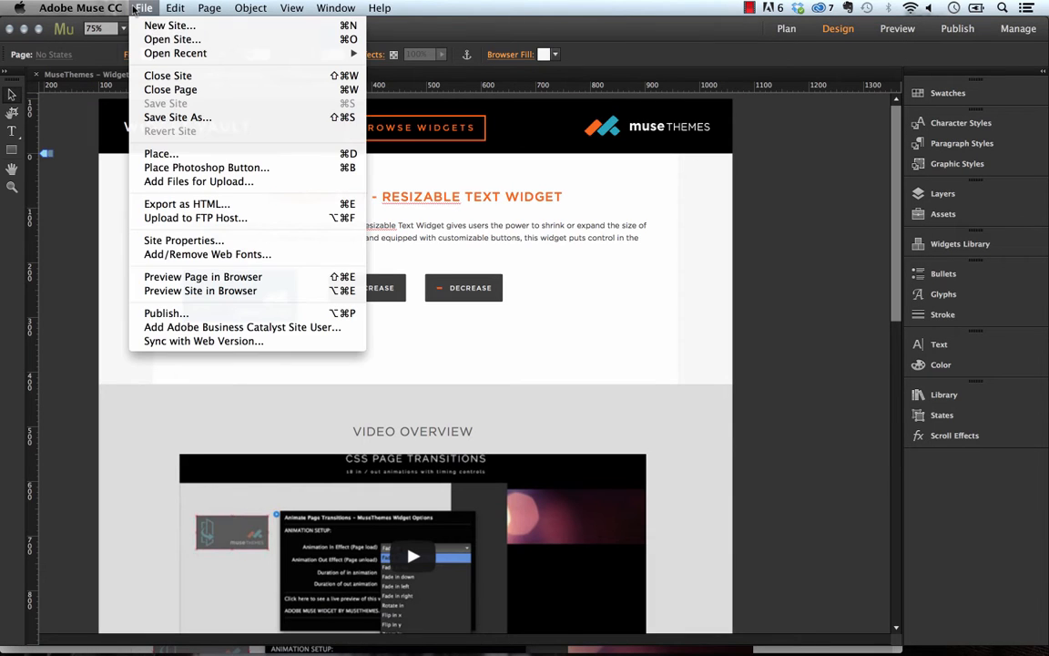
pyautogui.click(157, 26)
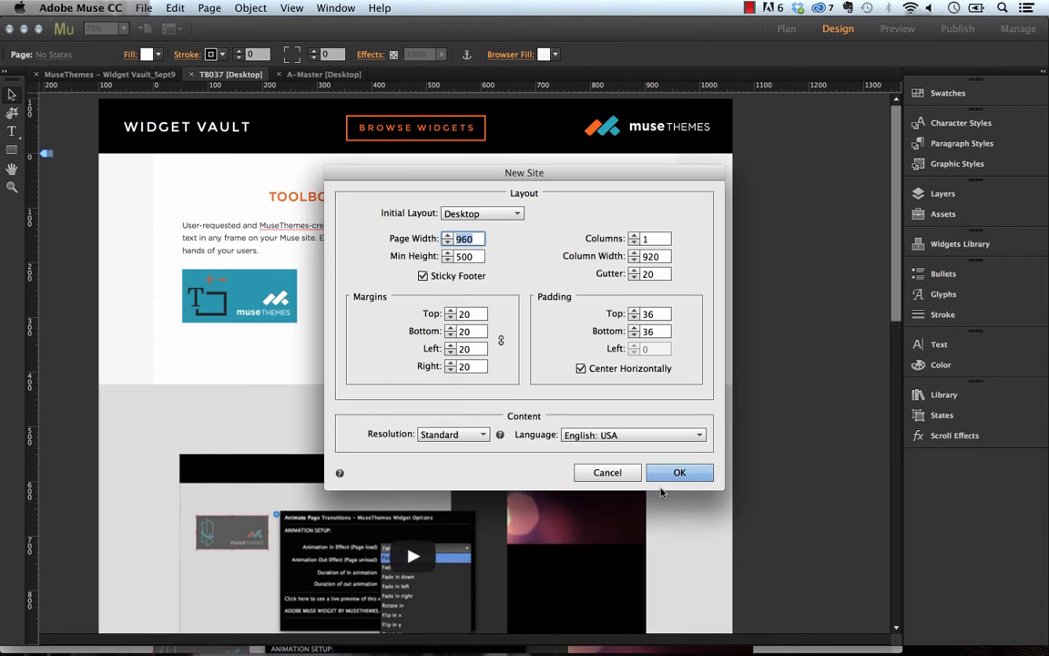
pyautogui.click(669, 473)
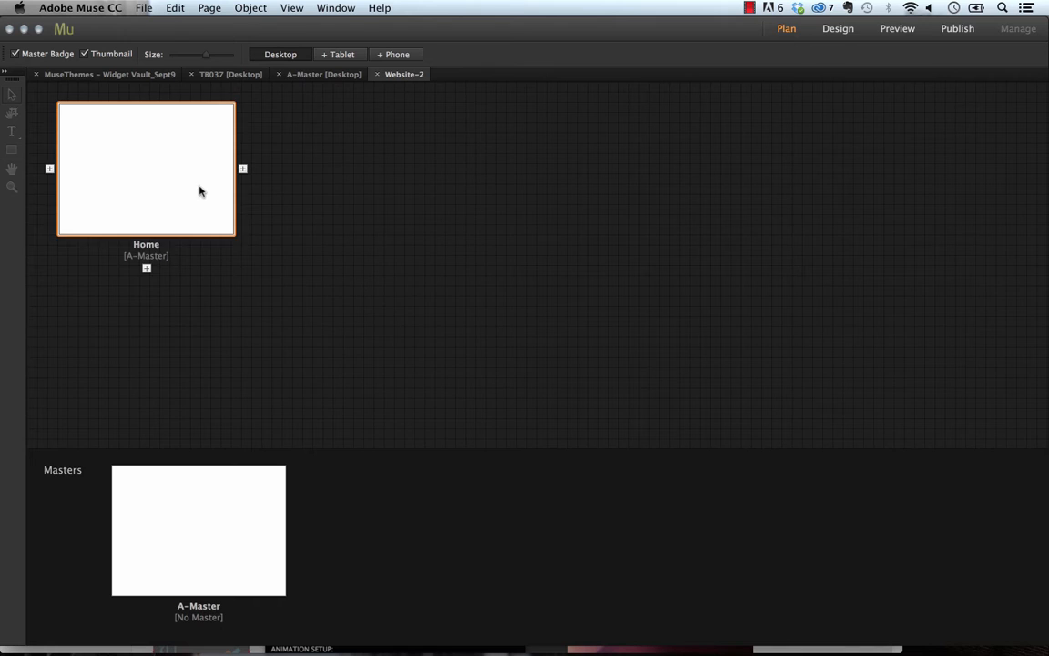
pyautogui.doubleClick(200, 191)
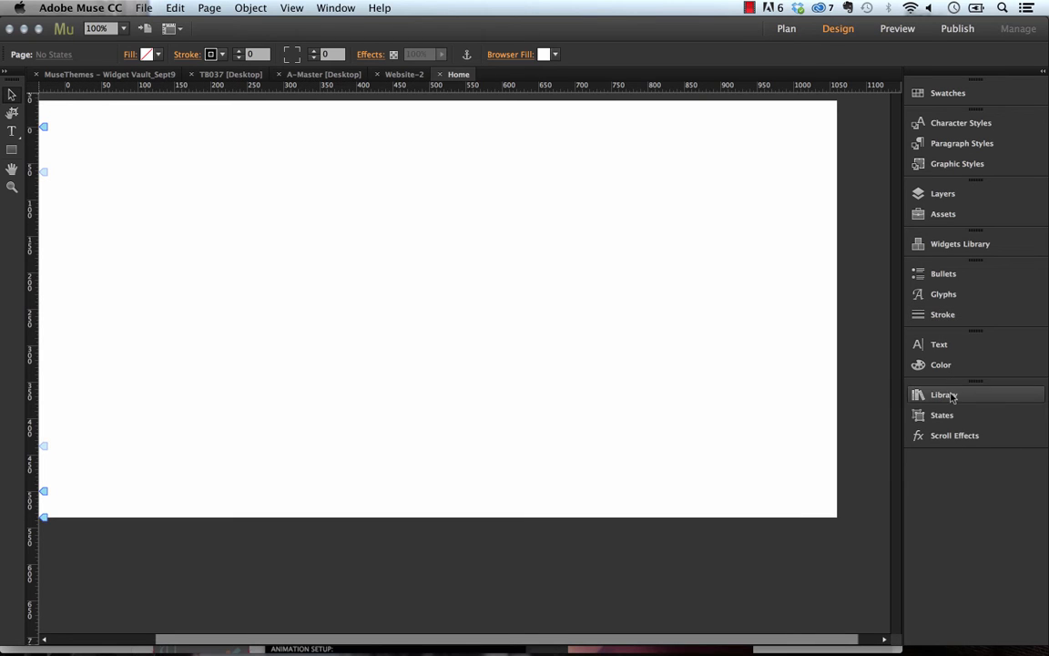
# Step: Place the "037 – Resizable Text Tool" library item on the Home page at about X 105, Y 82
pyautogui.click(947, 394)
pyautogui.scroll(-5, 729, 428)
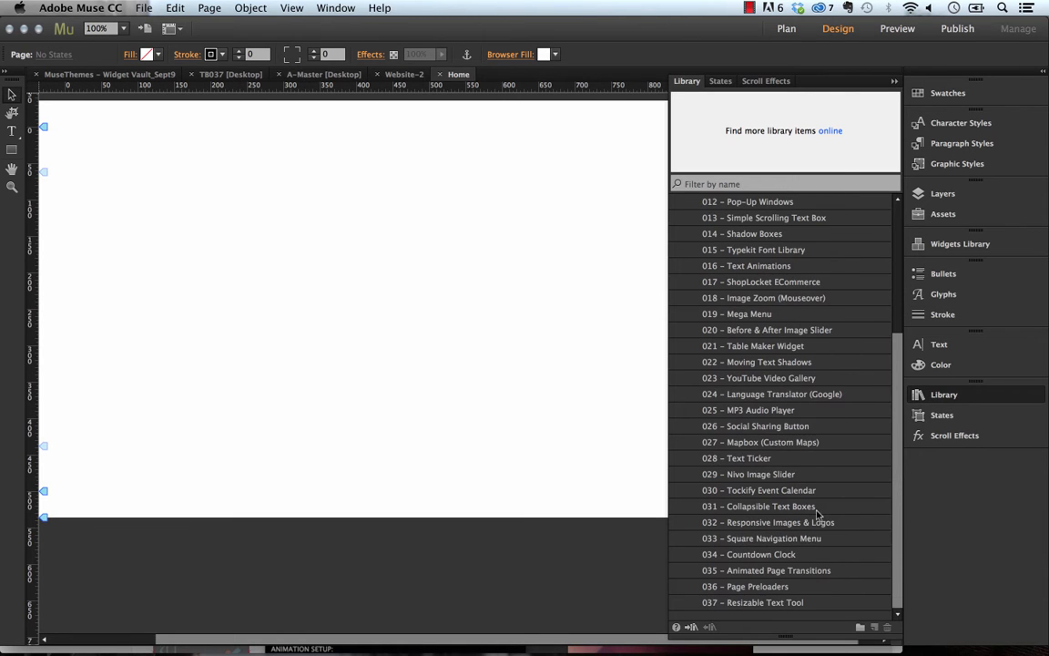
pyautogui.click(753, 603)
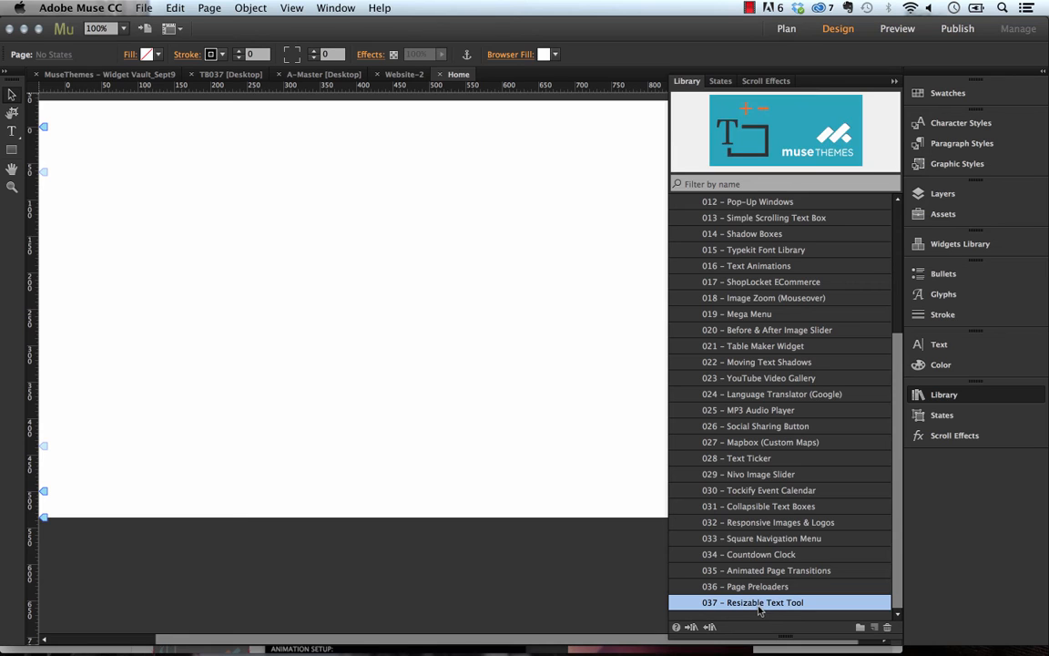
pyautogui.moveTo(760, 609); pyautogui.dragTo(141, 190)
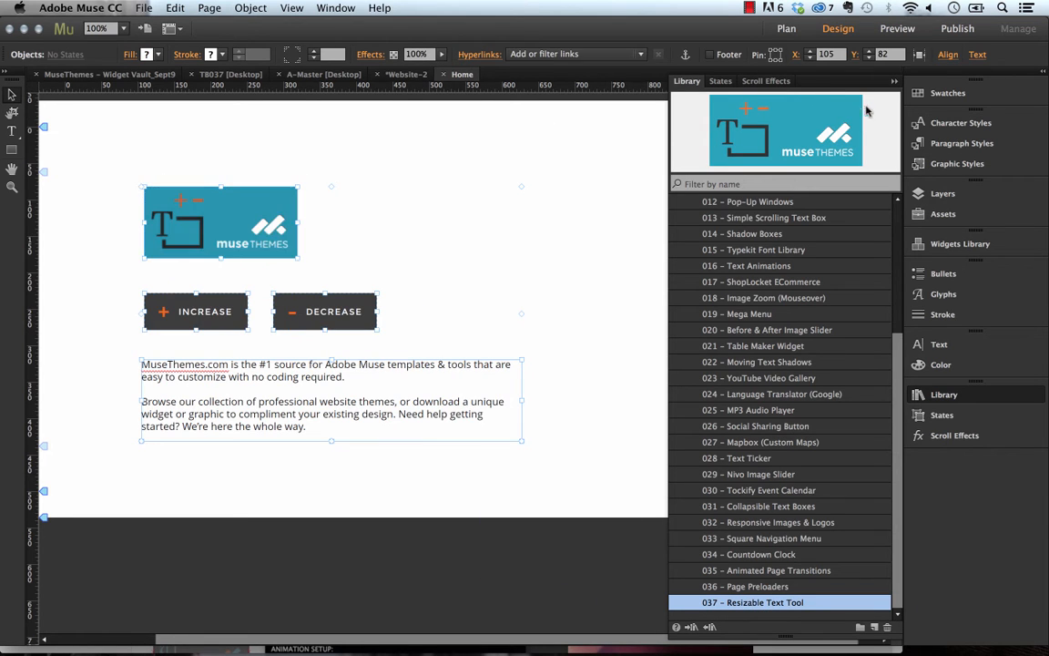
pyautogui.click(894, 82)
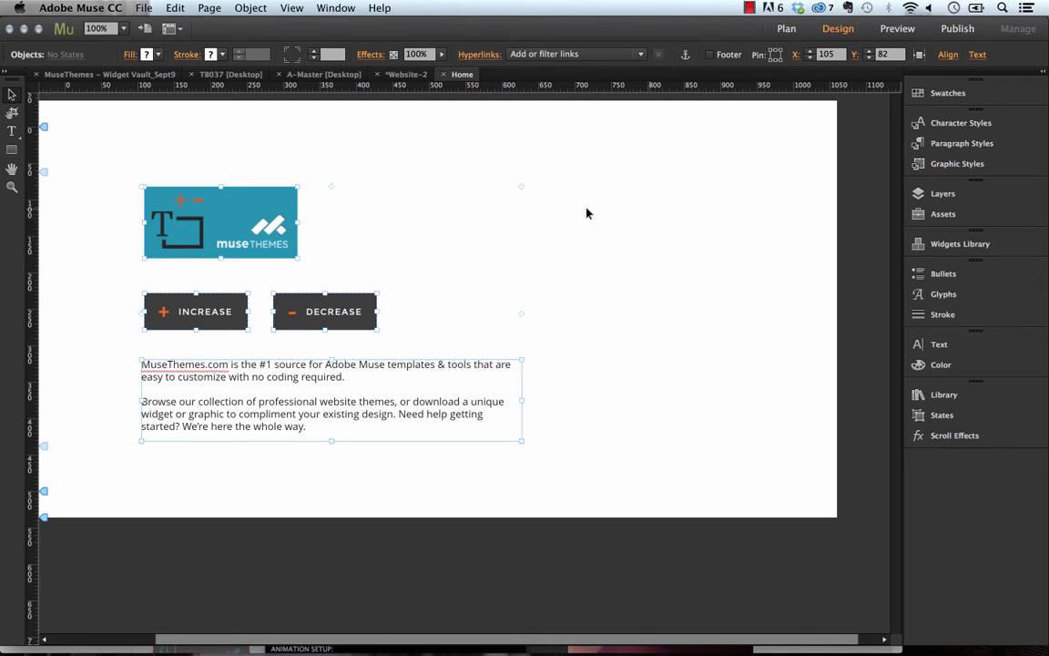
pyautogui.click(633, 296)
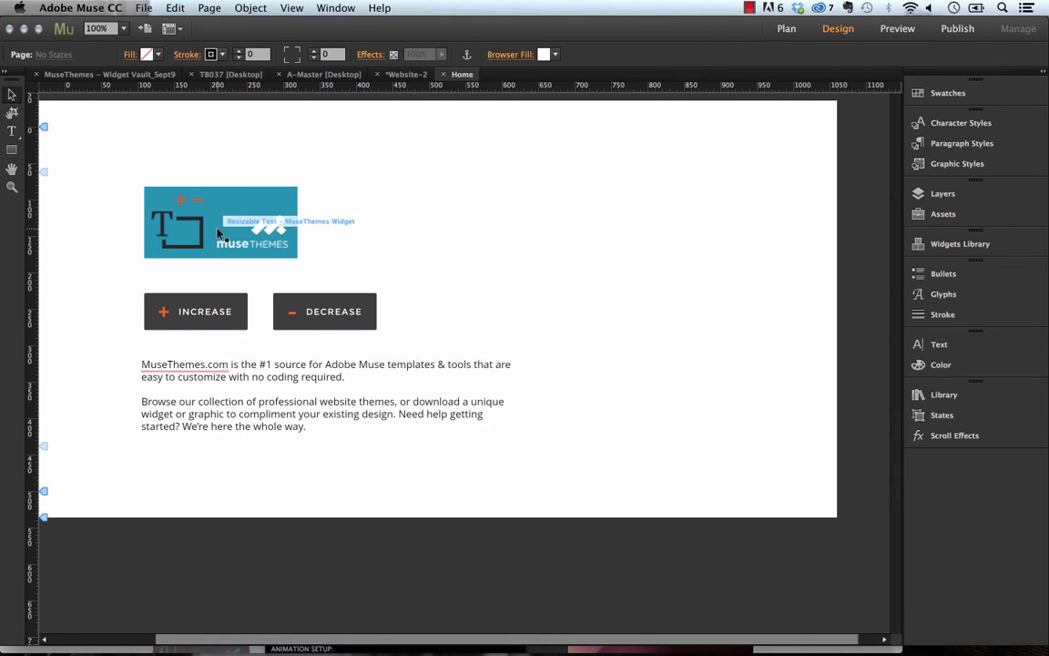
# Step: Examine the Resizable Text widget's options, its Increase and Decrease state buttons, and the accompanying text frame
pyautogui.click(151, 236)
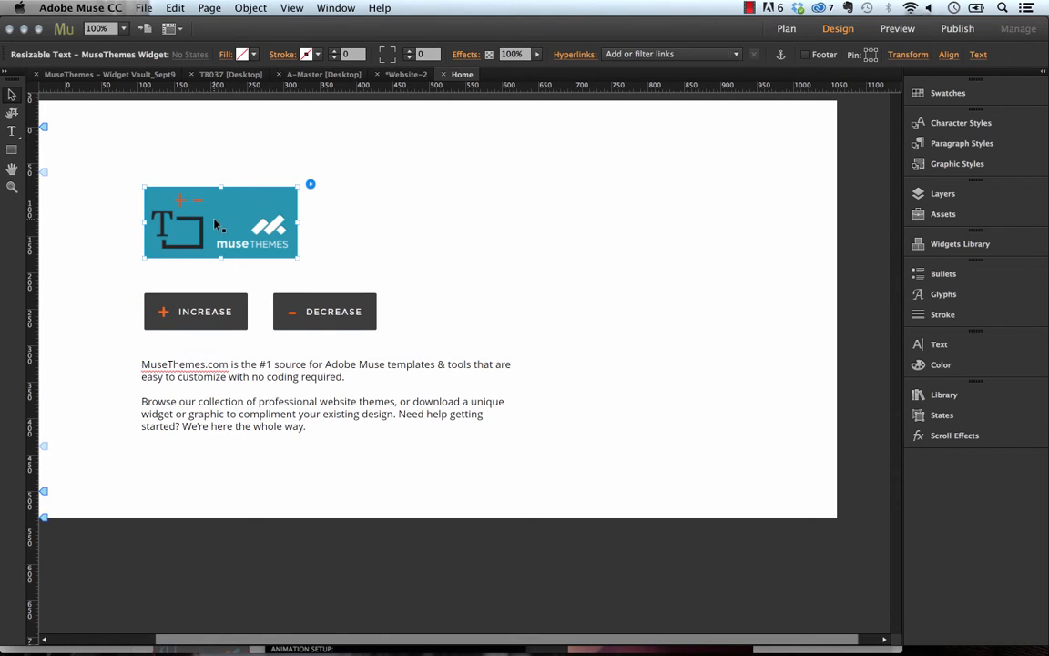
pyautogui.click(311, 185)
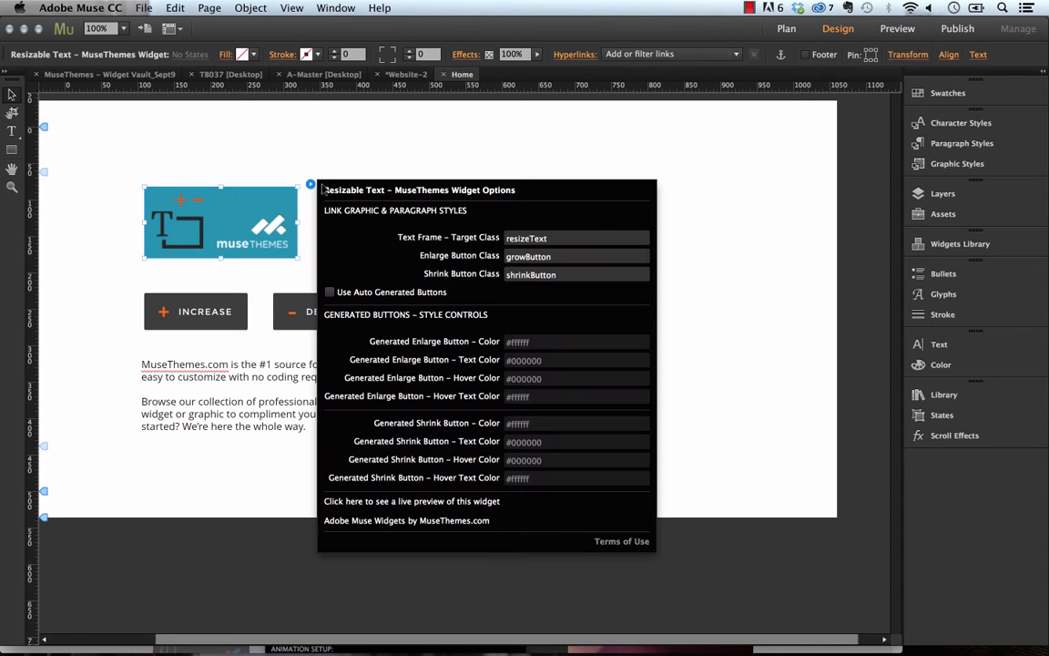
pyautogui.press('Escape')
pyautogui.click(235, 314)
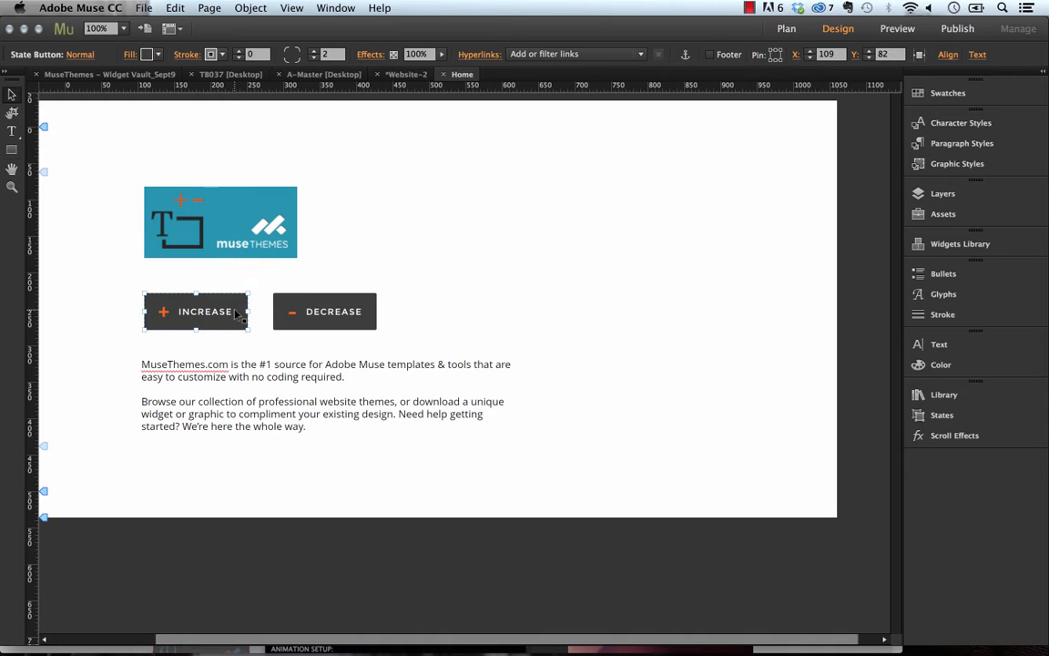
pyautogui.click(355, 310)
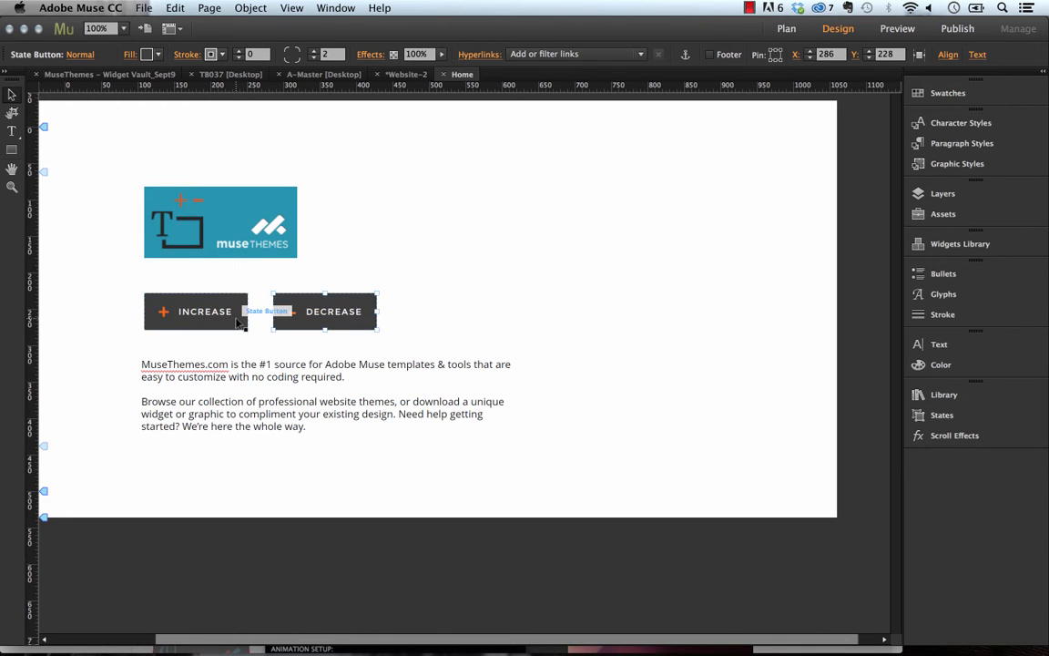
pyautogui.click(279, 403)
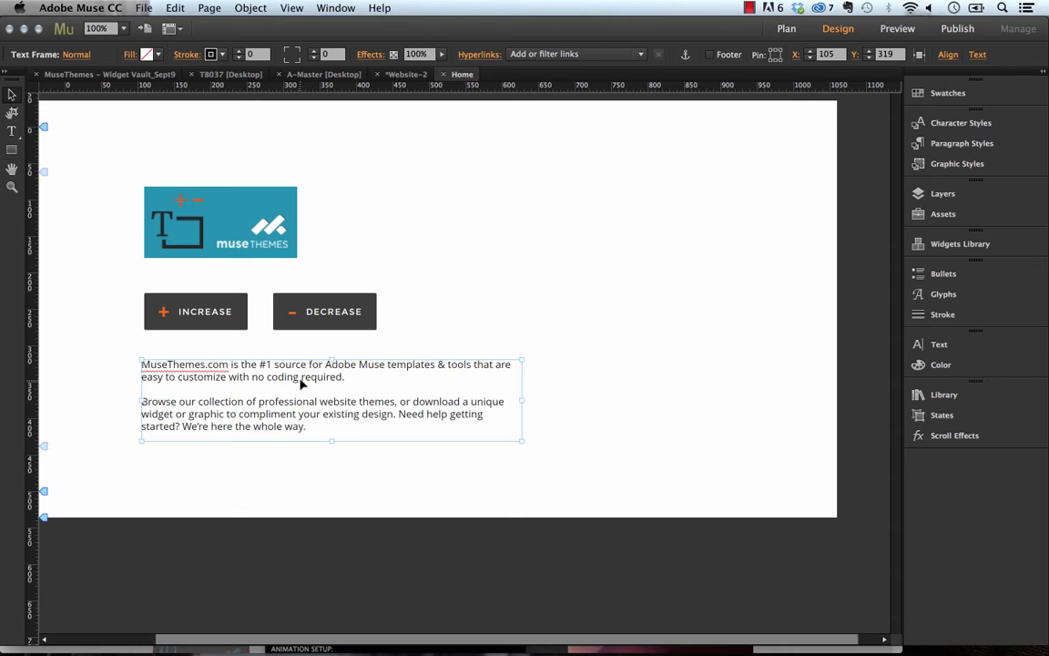
pyautogui.click(497, 274)
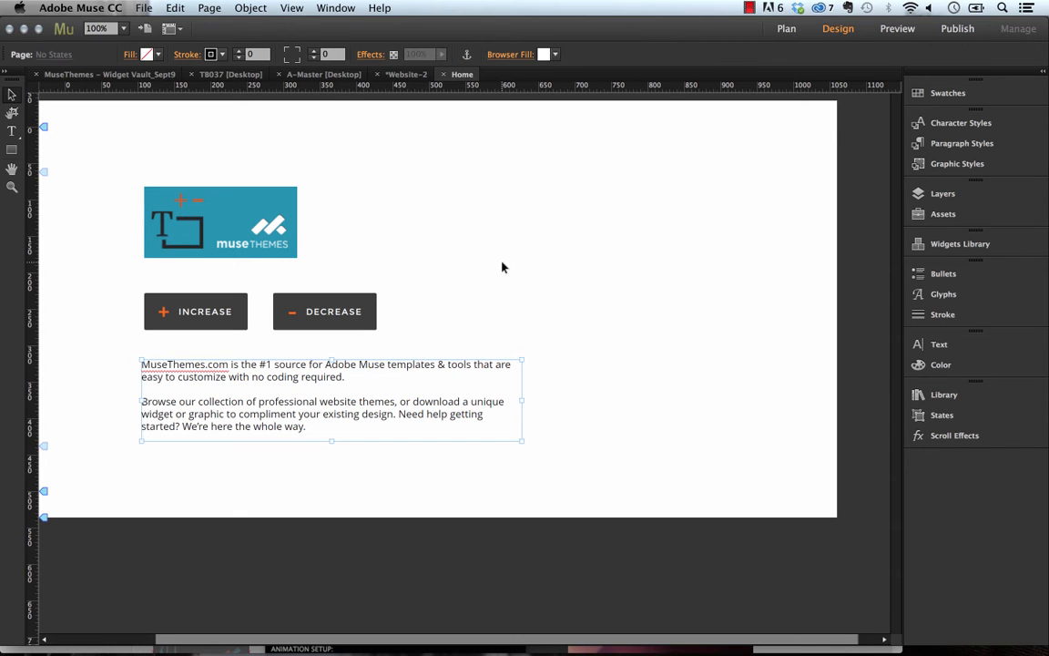
pyautogui.click(248, 232)
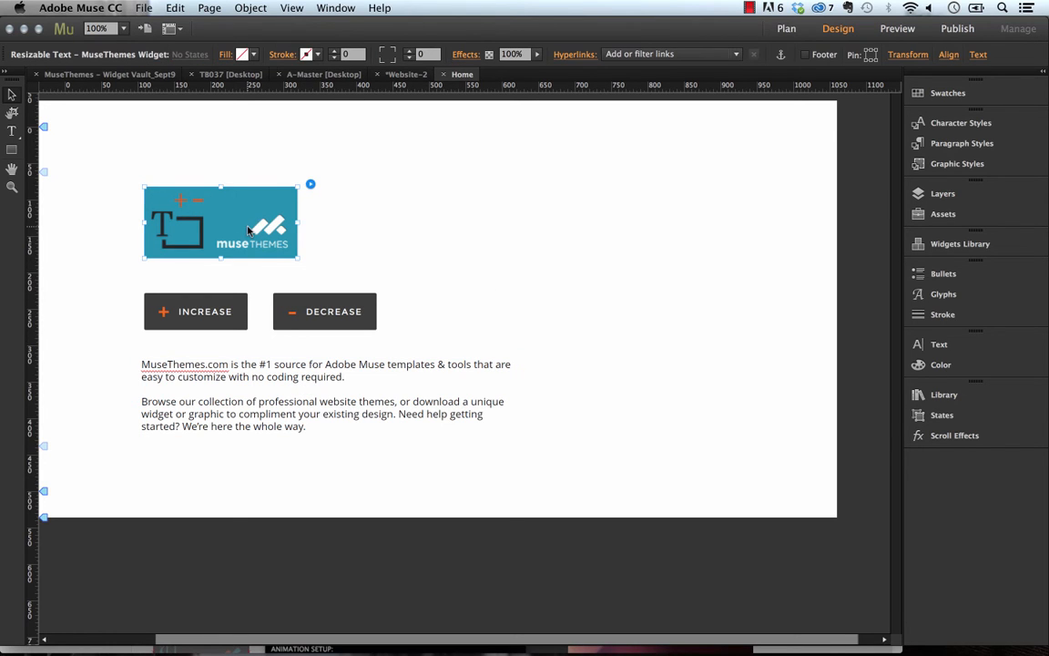
pyautogui.click(311, 185)
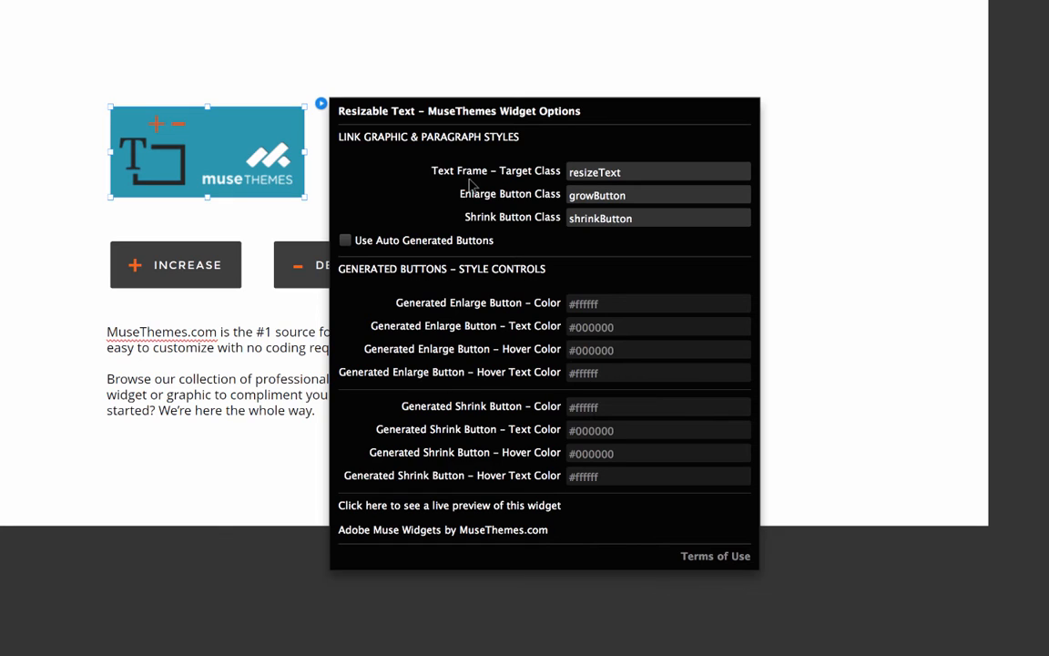
pyautogui.click(472, 63)
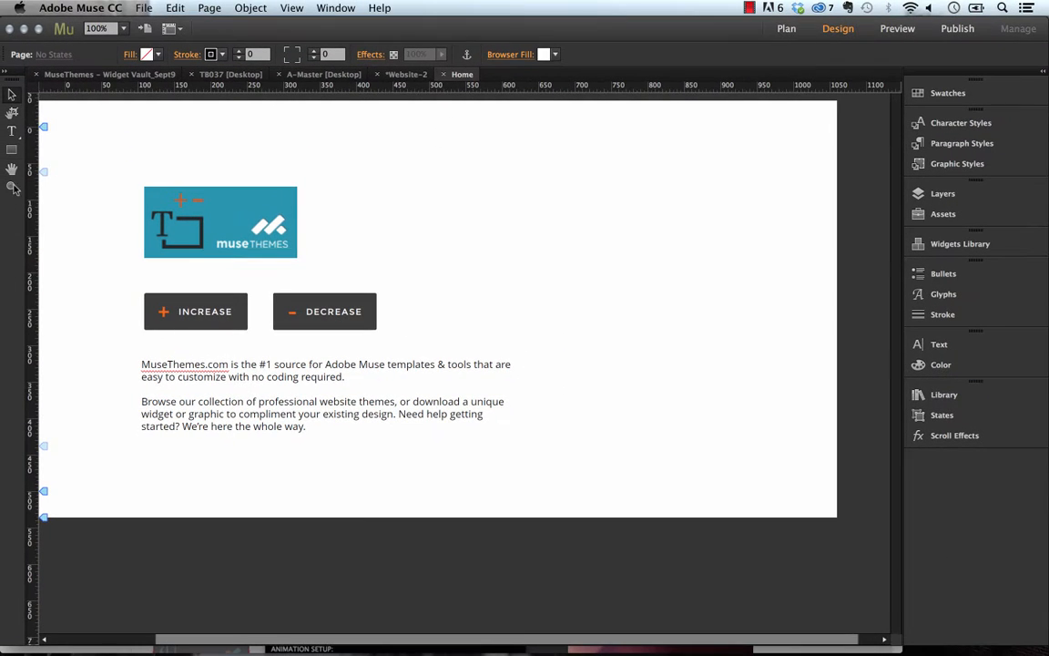
# Step: Draw a new text frame at about X 640, Y 44 containing "Sample text box" and select the frame
pyautogui.click(13, 131)
pyautogui.moveTo(552, 135)
pyautogui.mouseDown()
pyautogui.moveTo(626, 173)
pyautogui.moveTo(738, 386)
pyautogui.moveTo(767, 363)
pyautogui.mouseUp()
pyautogui.write('Sample text box')
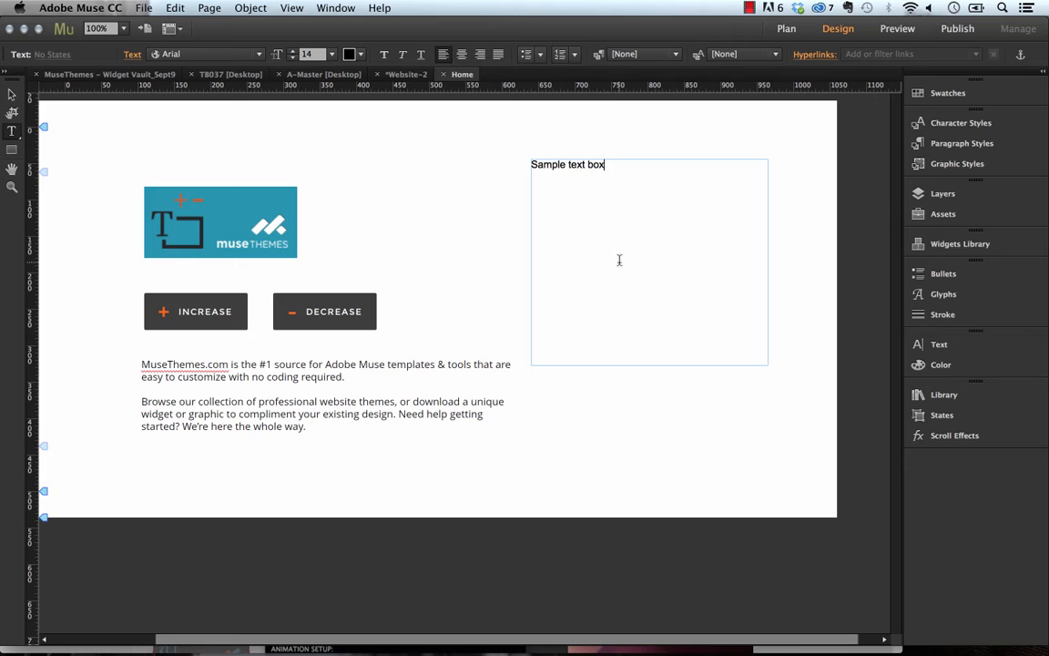
pyautogui.click(12, 94)
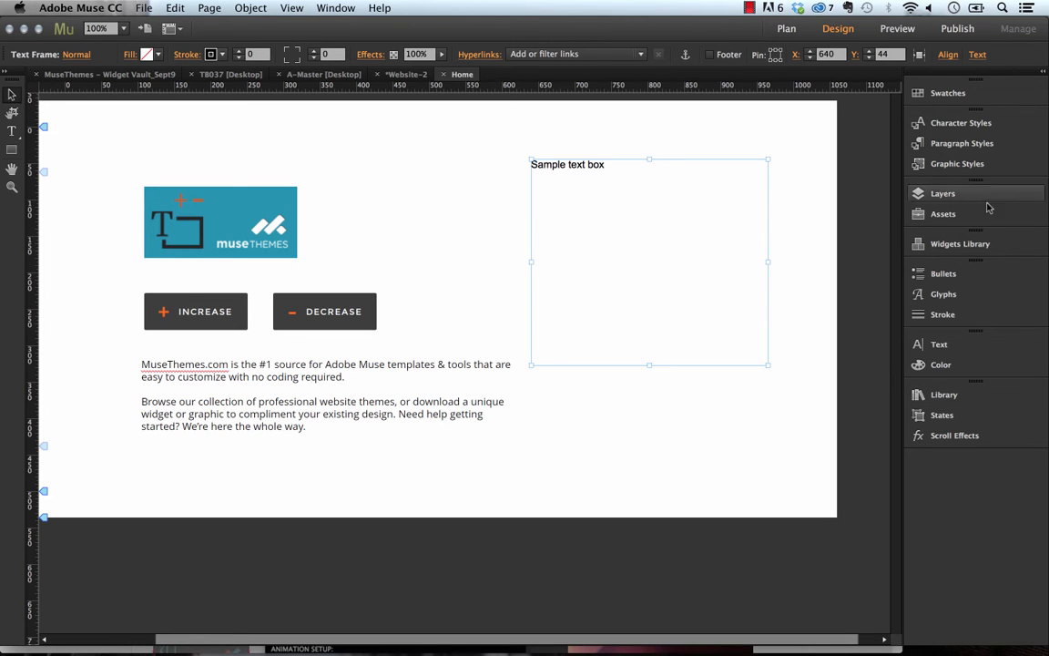
# Step: Create a paragraph style named "test" with the <p> Paragraph tag and apply it to the sample text frame
pyautogui.click(962, 144)
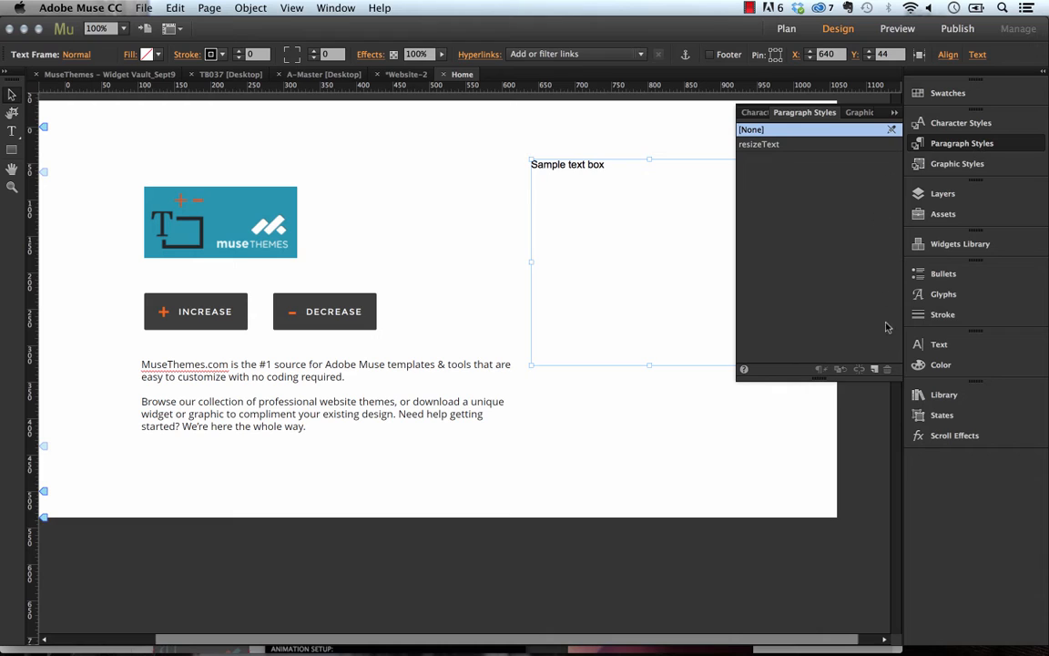
pyautogui.click(874, 369)
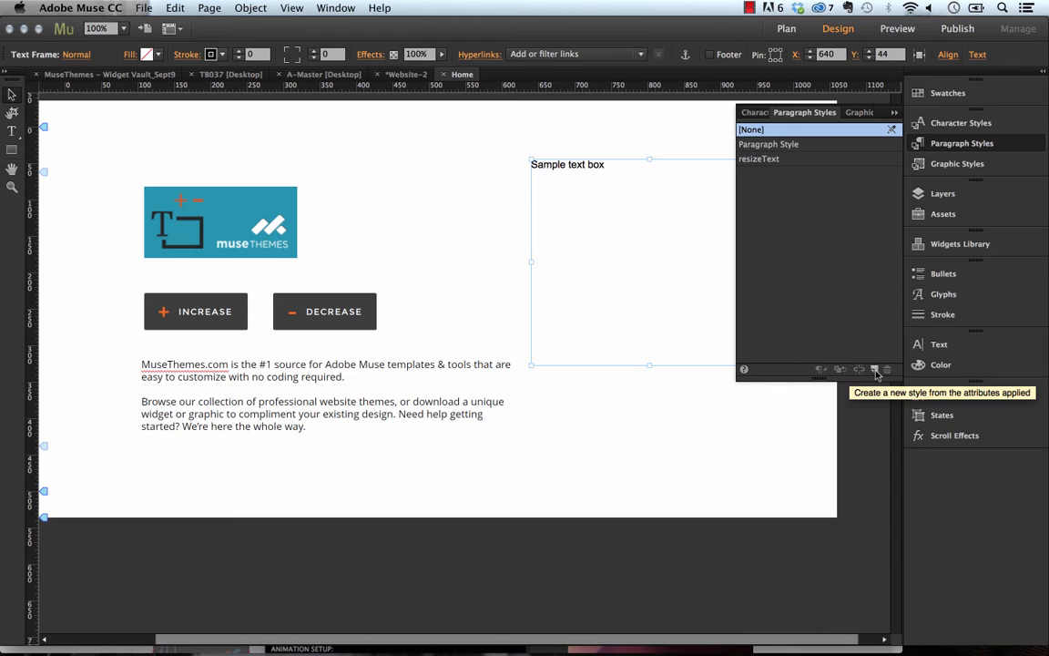
pyautogui.doubleClick(775, 148)
pyautogui.write('test')
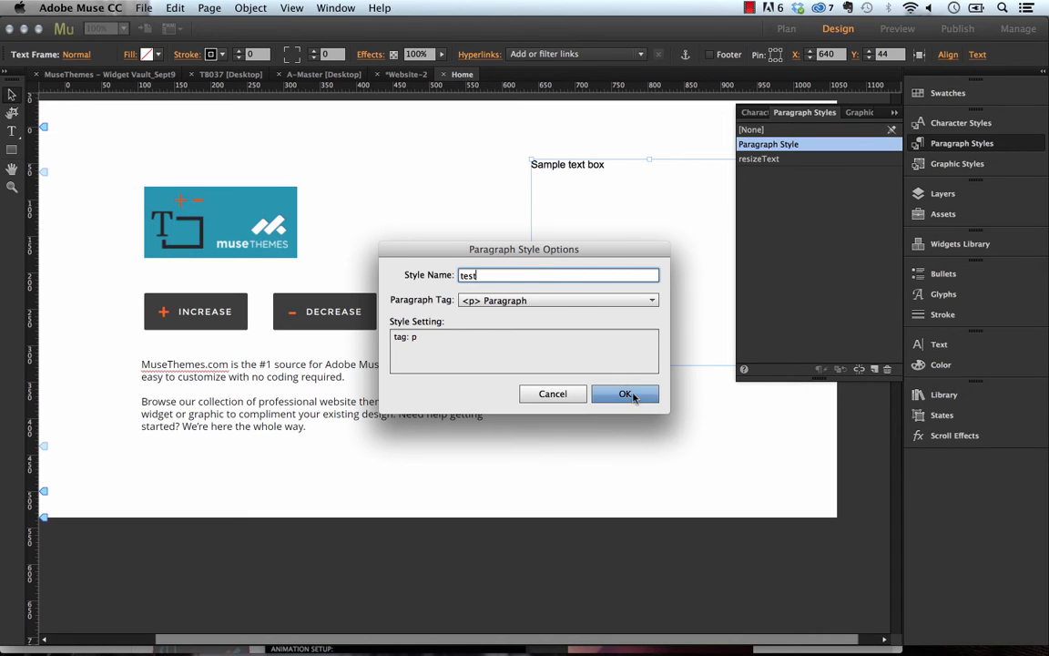
pyautogui.click(627, 393)
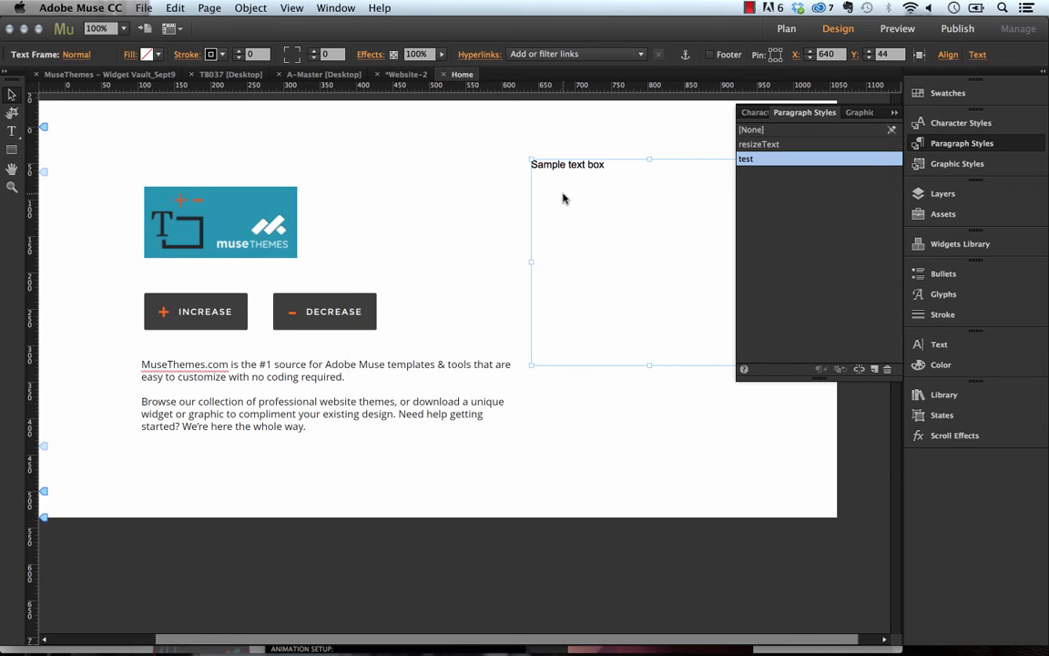
# Step: Set the Resizable Text widget's Text Frame – Target Class to "test"
pyautogui.click(451, 185)
pyautogui.click(292, 215)
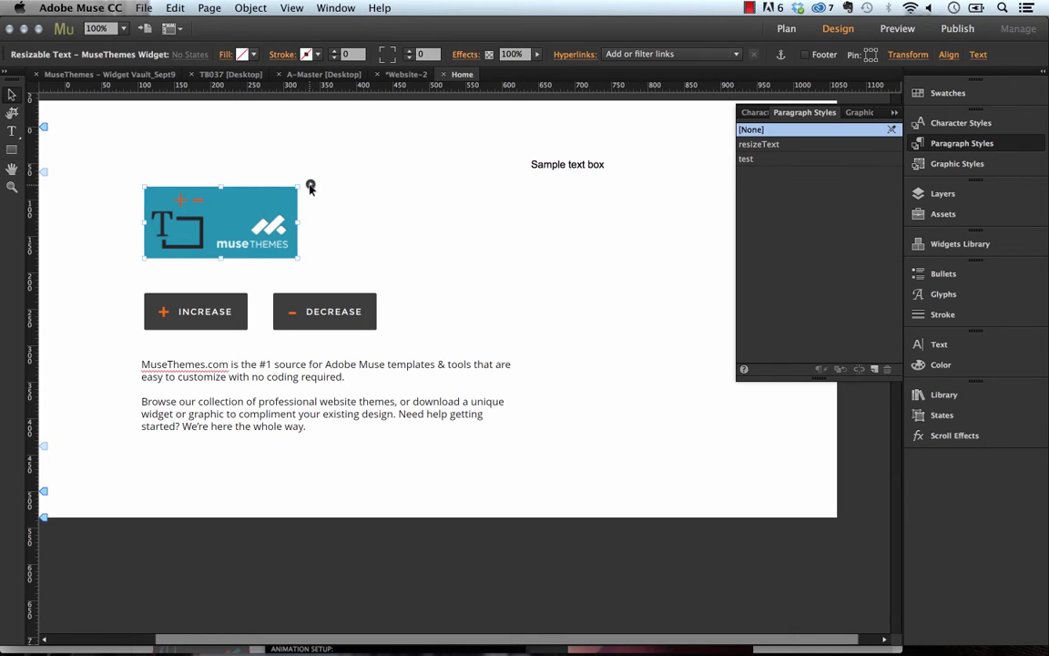
pyautogui.click(311, 186)
pyautogui.moveTo(566, 240); pyautogui.dragTo(473, 238)
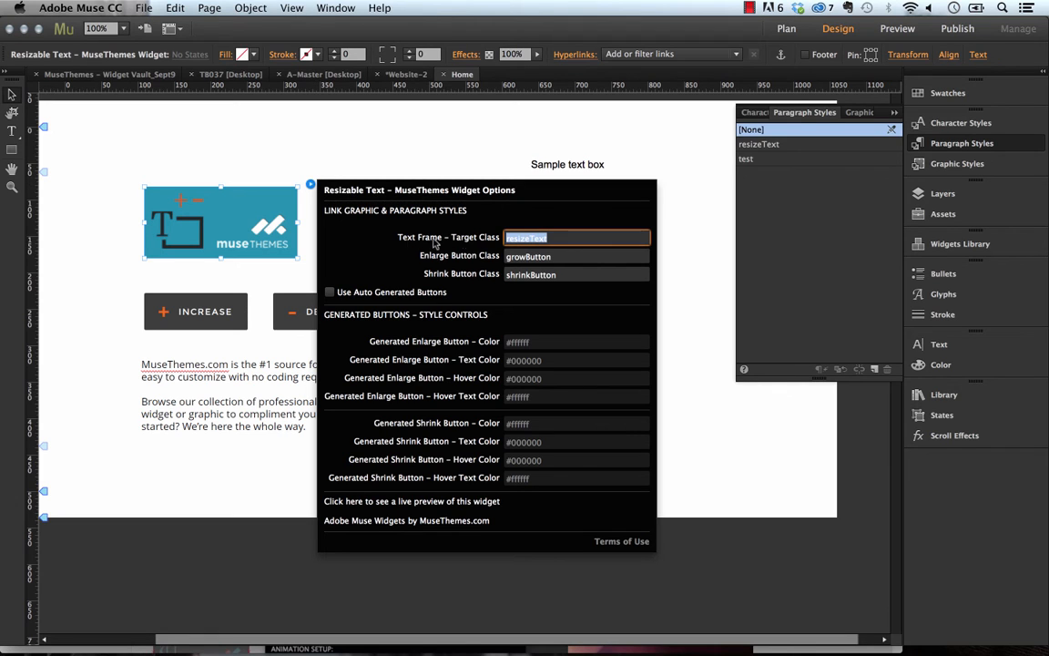
pyautogui.write('test')
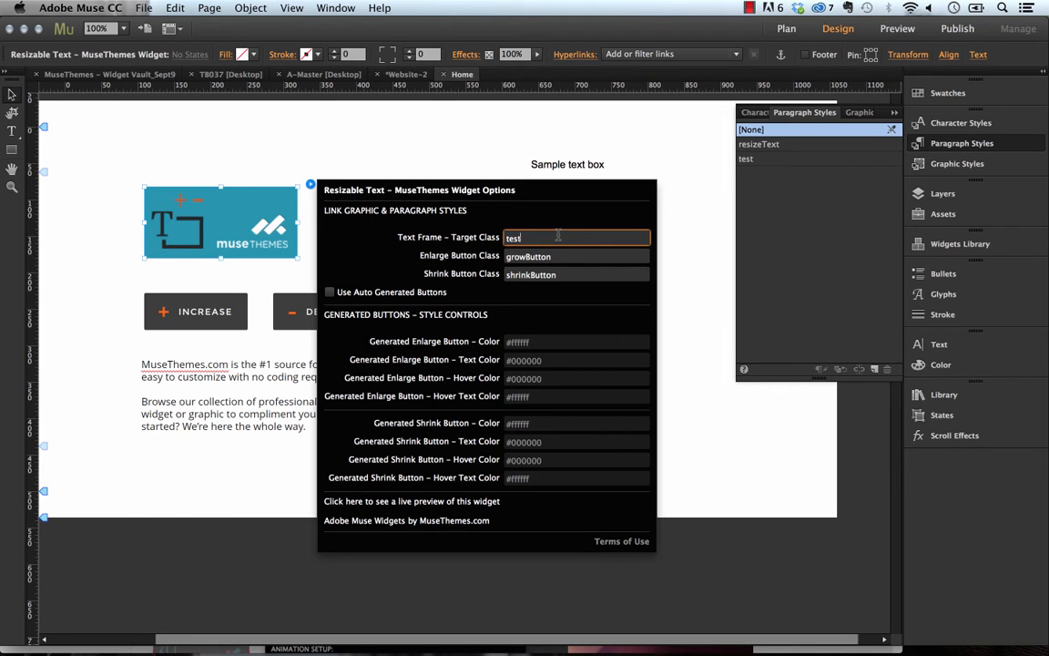
pyautogui.press('Return')
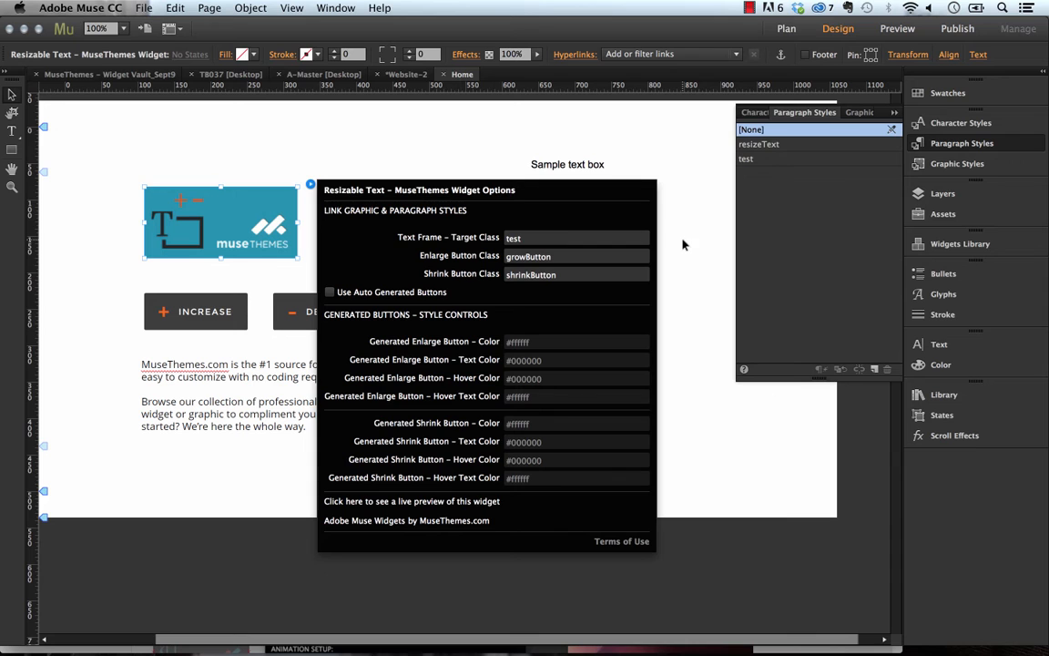
# Step: Preview the Home page in the browser
pyautogui.click(143, 7)
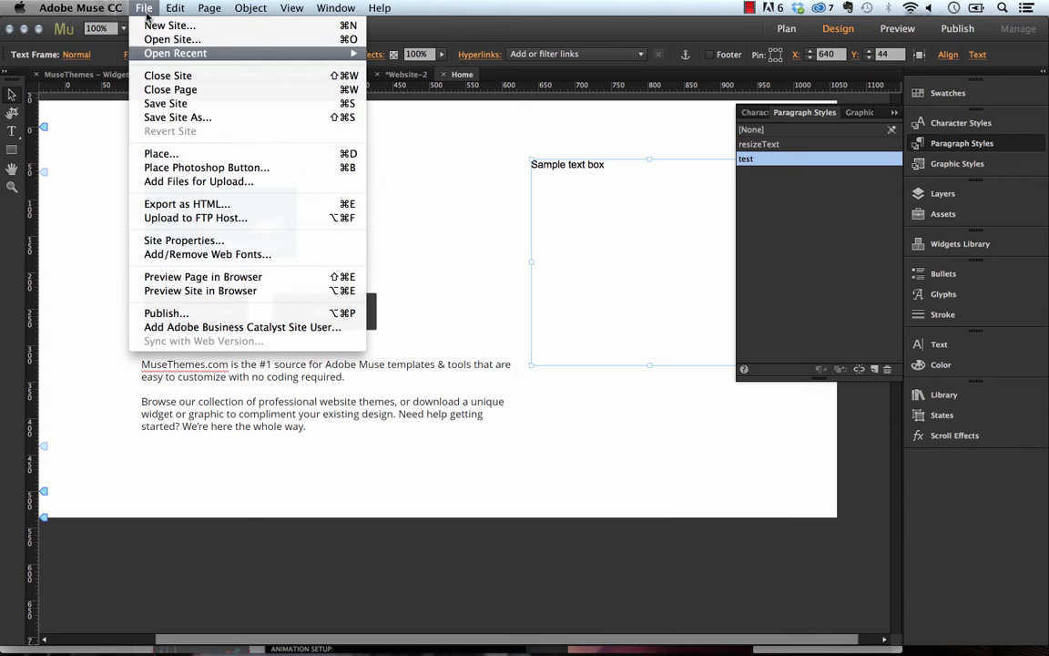
pyautogui.click(195, 276)
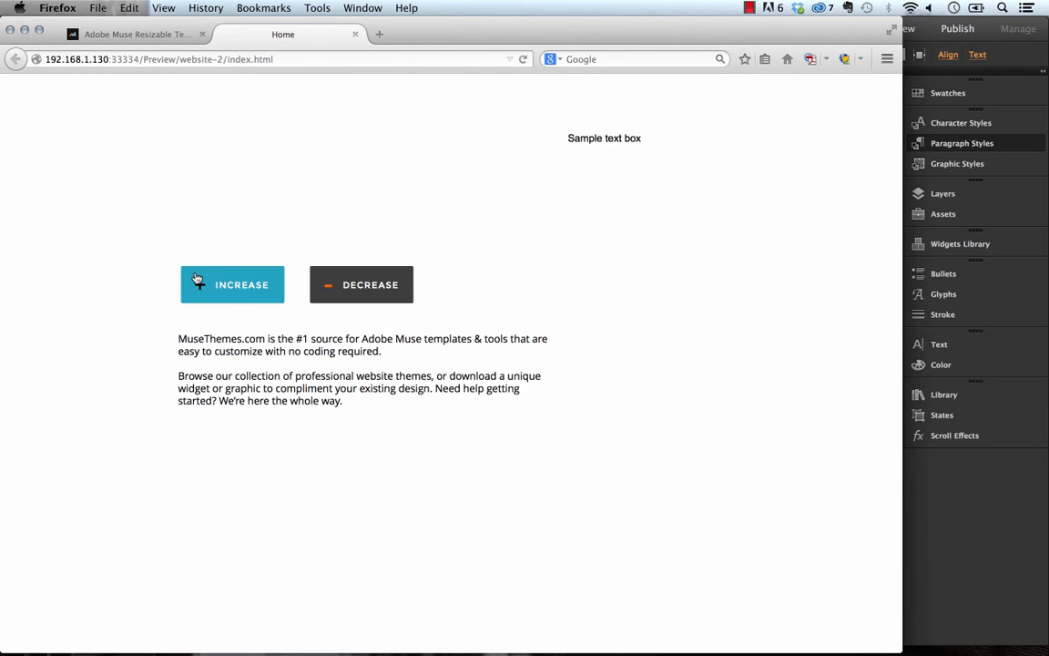
# Step: Test the INCREASE and DECREASE buttons on the sample text in the previewed page
pyautogui.click(227, 294)
pyautogui.click(227, 294)
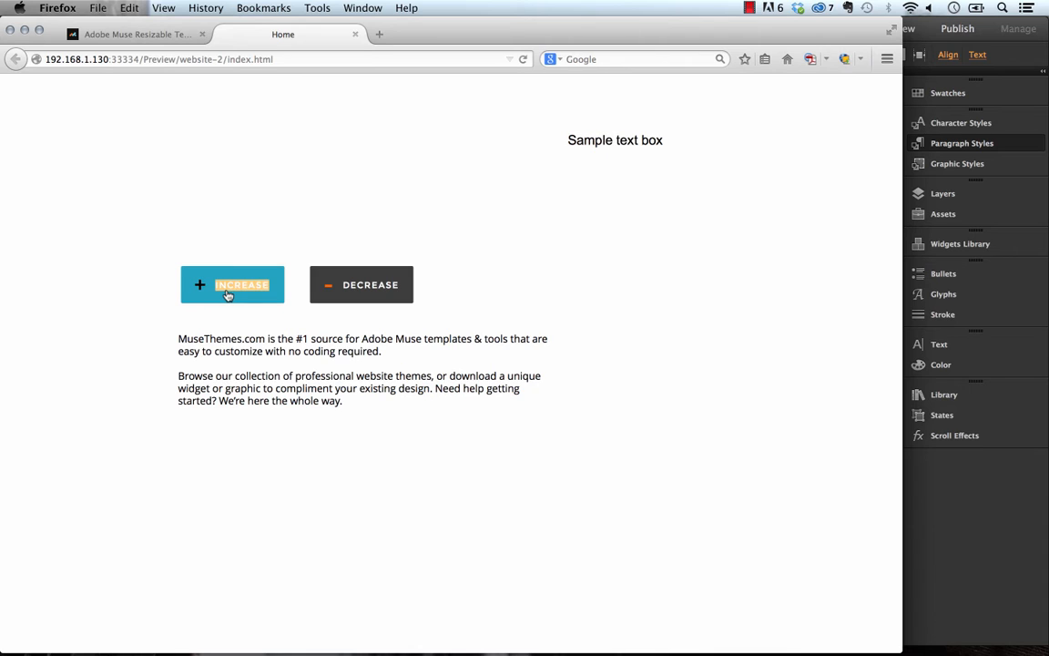
pyautogui.click(343, 287)
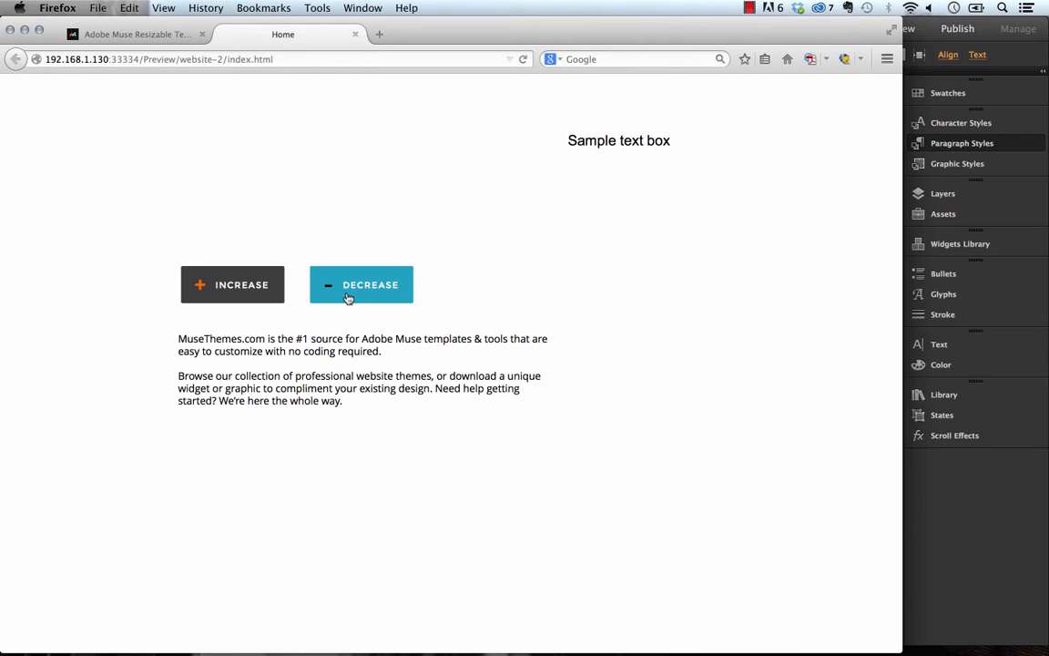
pyautogui.click(220, 300)
pyautogui.click(220, 299)
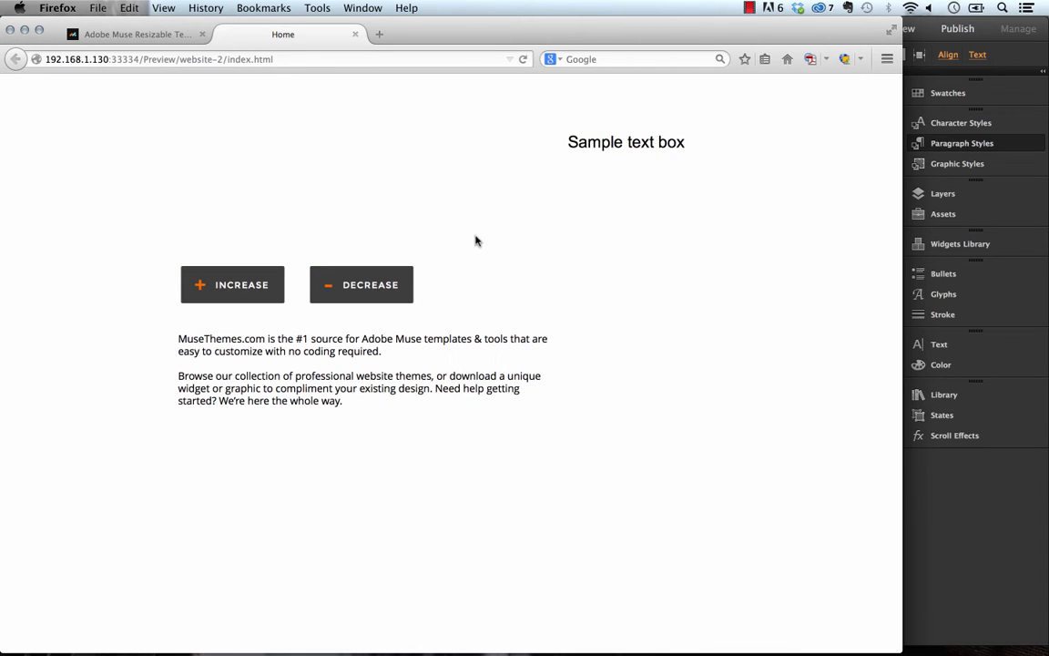
pyautogui.doubleClick(400, 285)
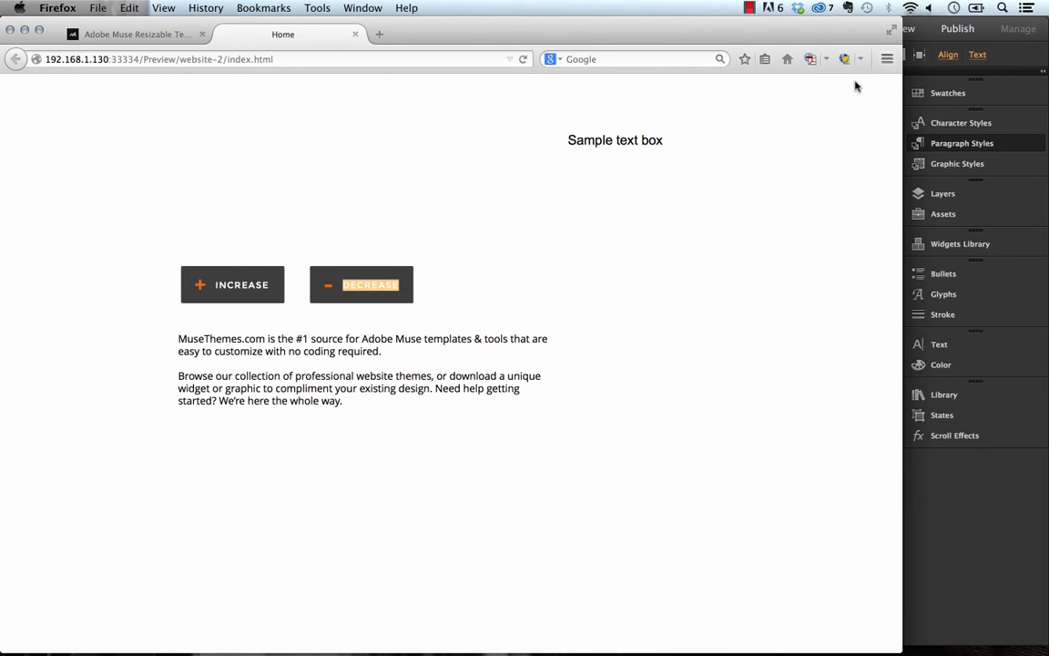
# Step: Back in Adobe Muse, lengthen the MuseThemes.com paragraph's text frame downward and apply the "test" paragraph style to it
pyautogui.click(922, 35)
pyautogui.click(440, 381)
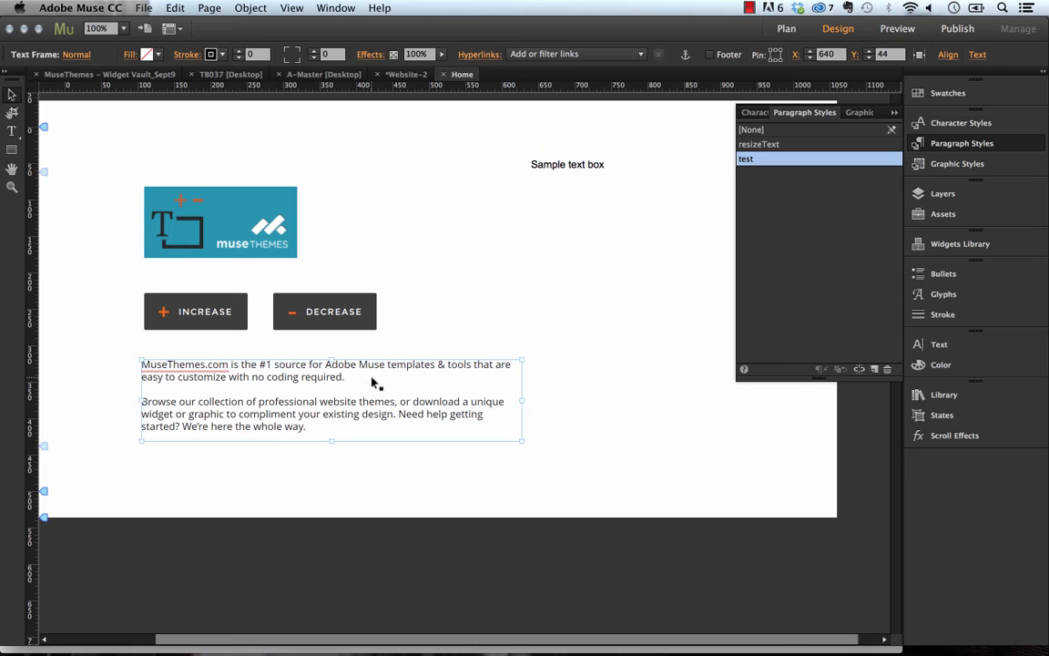
pyautogui.moveTo(332, 442); pyautogui.dragTo(333, 517)
pyautogui.click(754, 161)
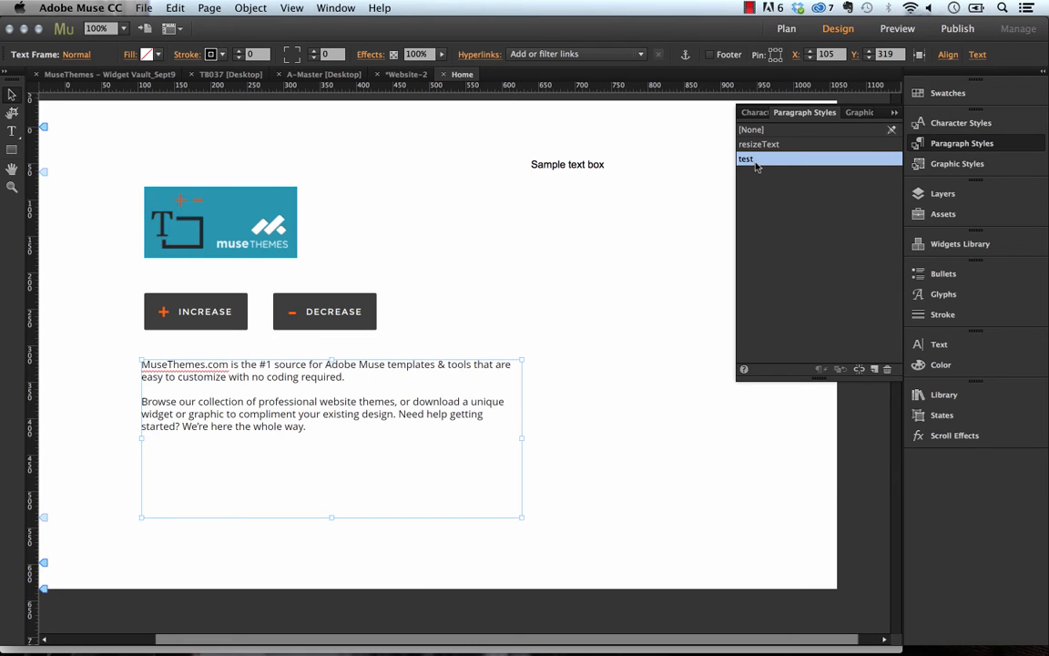
pyautogui.click(497, 283)
# Step: Preview the Home page in the browser and test the INCREASE and DECREASE buttons on both text frames
pyautogui.click(144, 8)
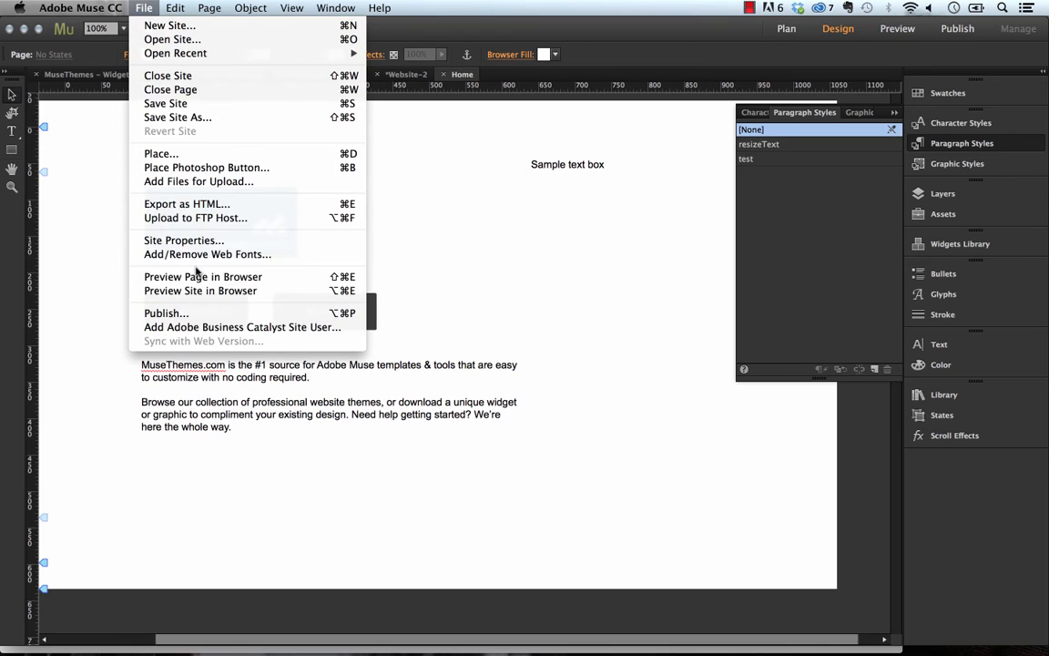
pyautogui.click(187, 341)
pyautogui.click(240, 288)
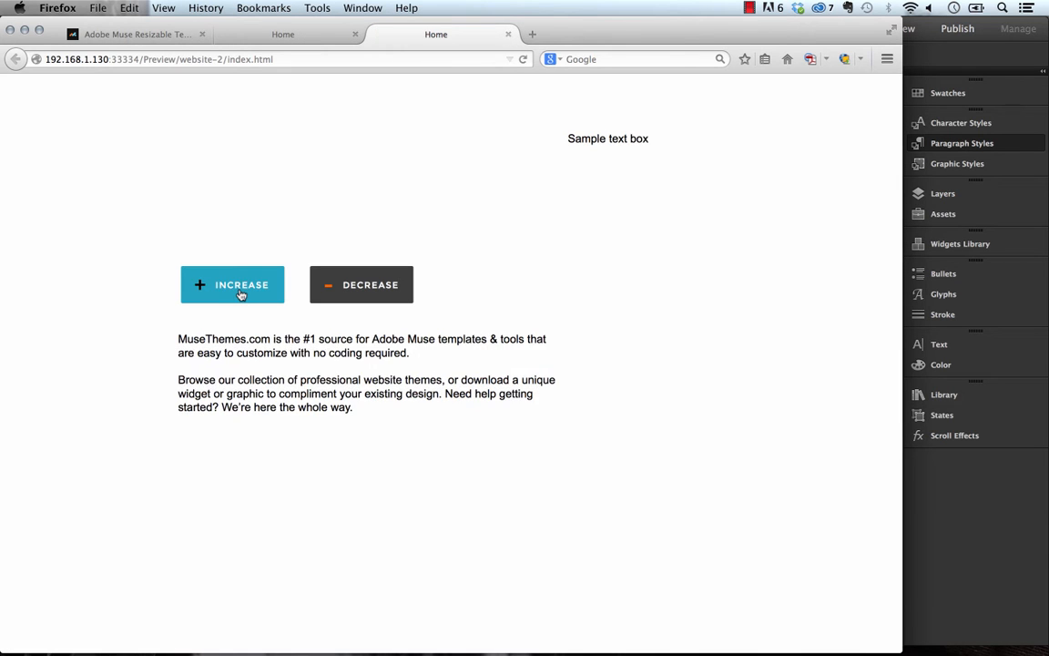
pyautogui.click(241, 288)
pyautogui.click(384, 281)
pyautogui.click(385, 282)
pyautogui.click(386, 283)
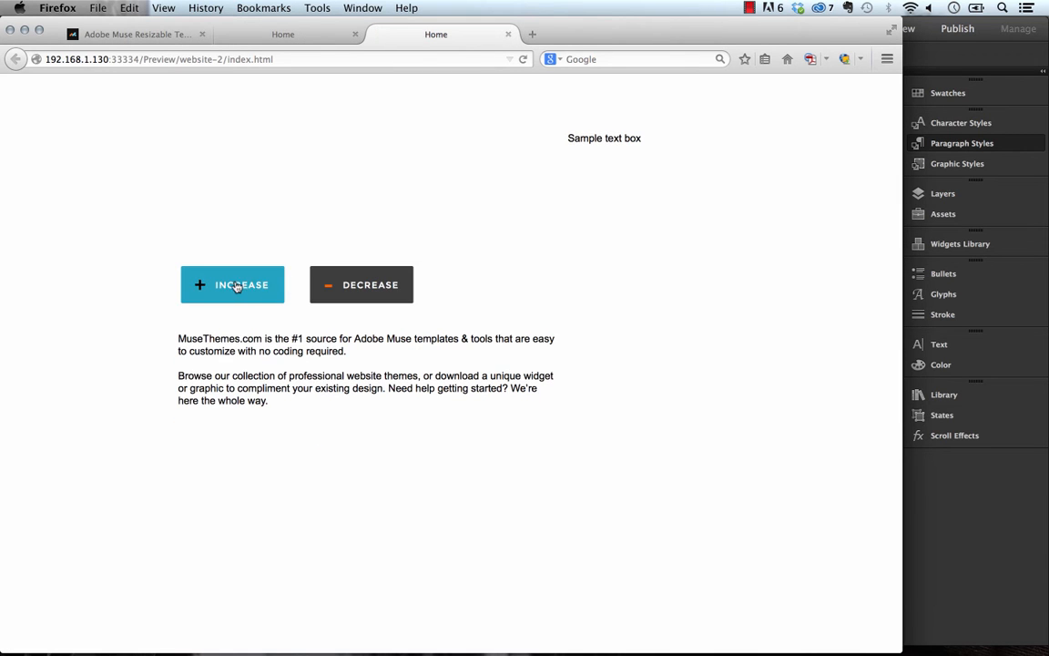
pyautogui.click(235, 286)
pyautogui.click(354, 284)
pyautogui.click(243, 293)
# Step: Back in Adobe Muse, move the MuseThemes.com text frame down to Y 343 and delete the "Sample text box" frame
pyautogui.click(943, 585)
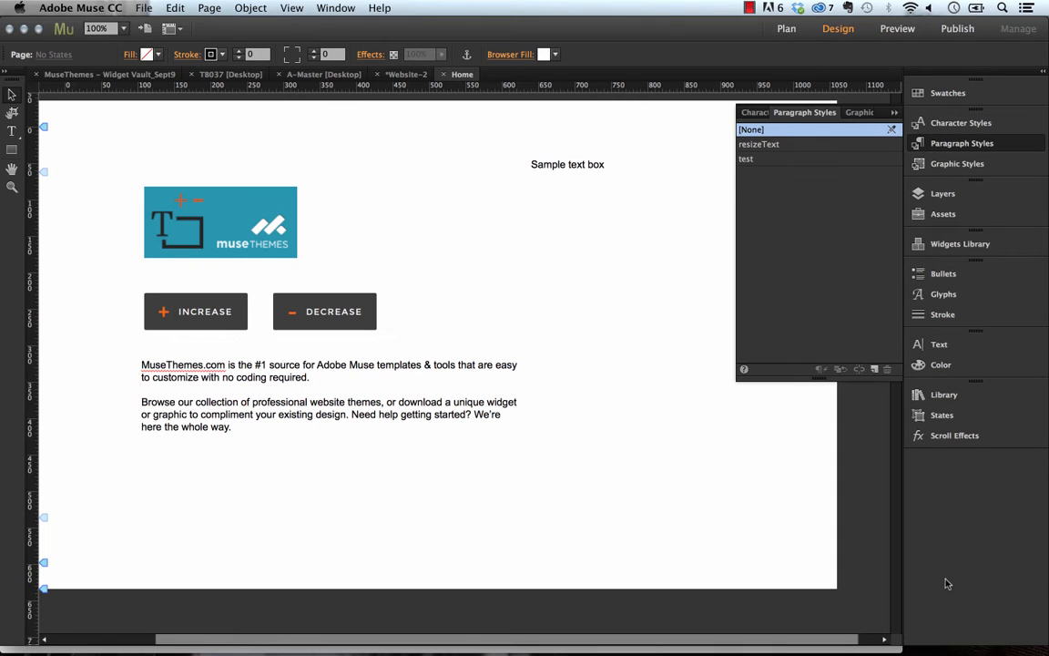
pyautogui.moveTo(277, 375); pyautogui.dragTo(272, 392)
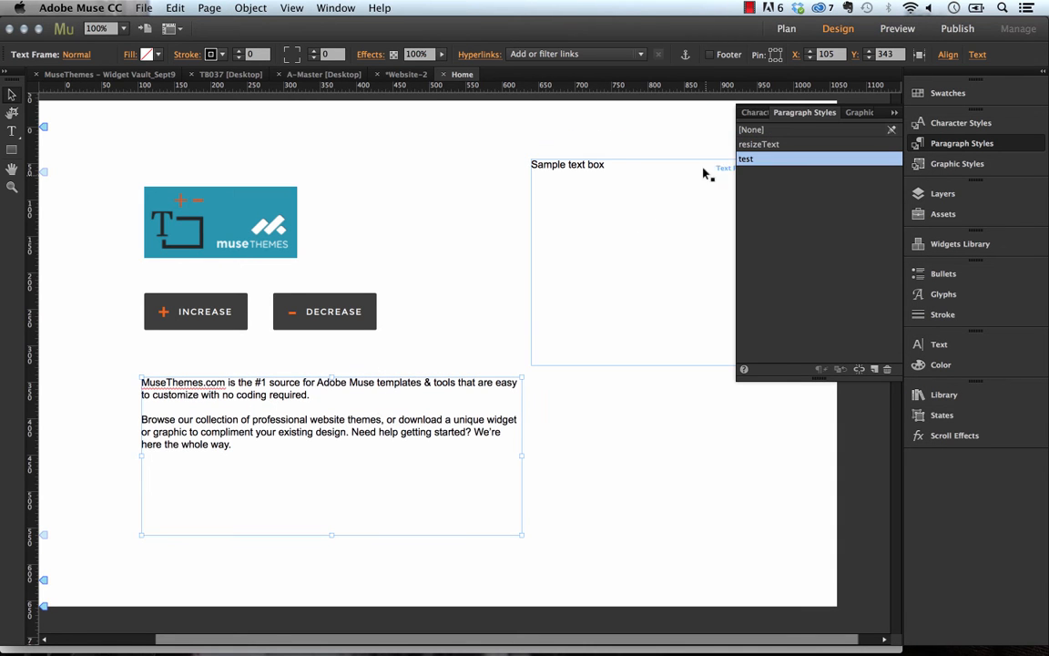
pyautogui.click(563, 163)
pyautogui.press('Delete')
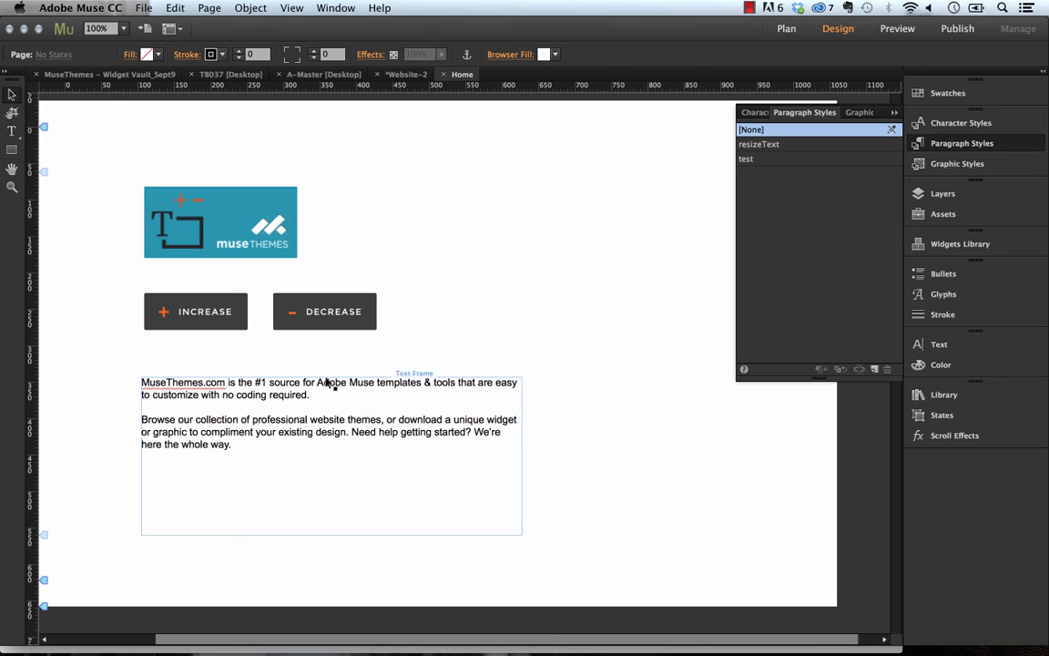
# Step: Compare the Resizable Text widget's Target Class with the paragraph style applied to the MuseThemes.com text frame
pyautogui.click(315, 422)
pyautogui.click(290, 207)
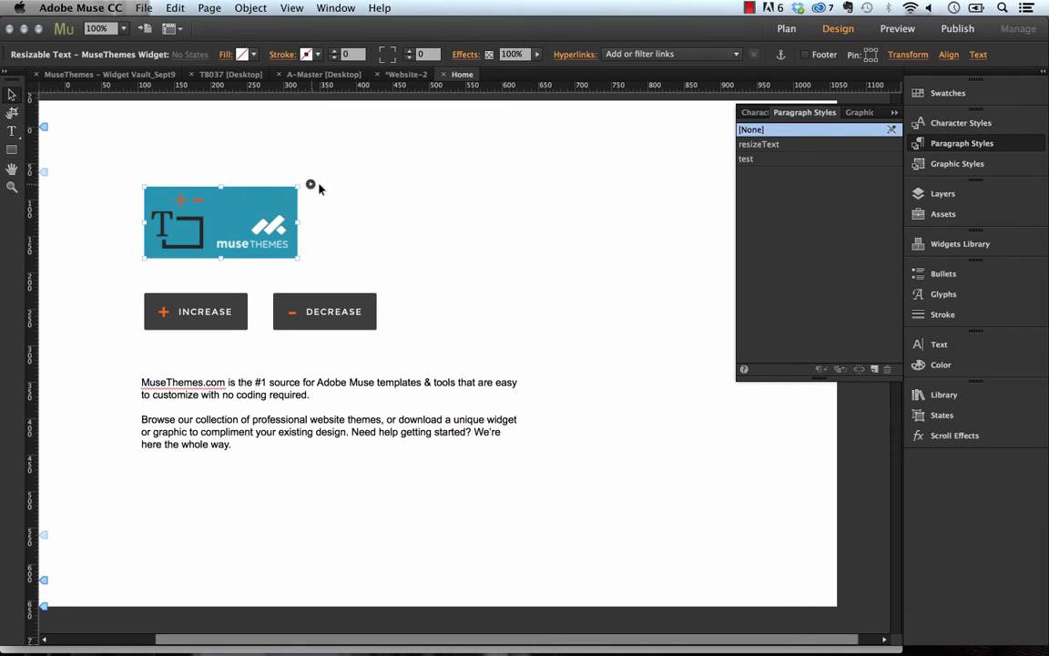
pyautogui.click(310, 185)
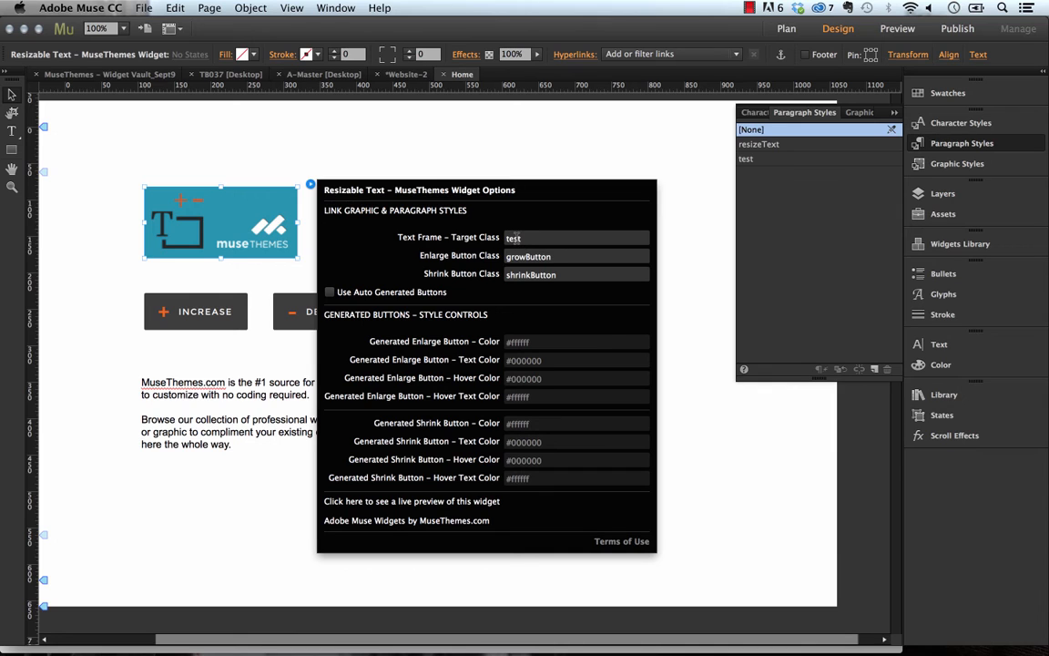
pyautogui.click(237, 384)
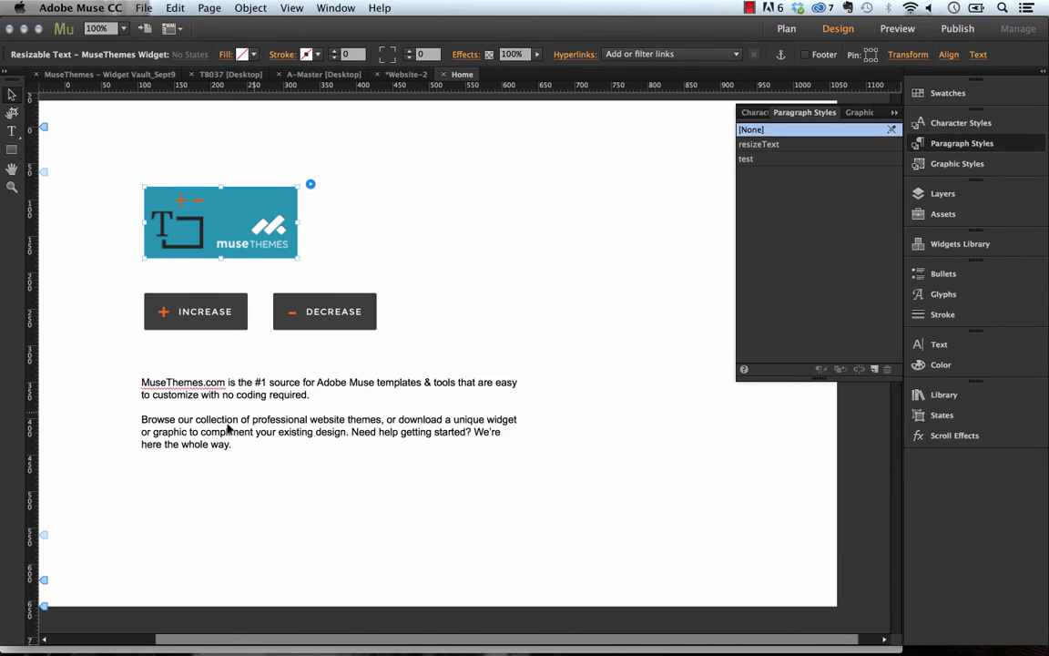
pyautogui.click(236, 389)
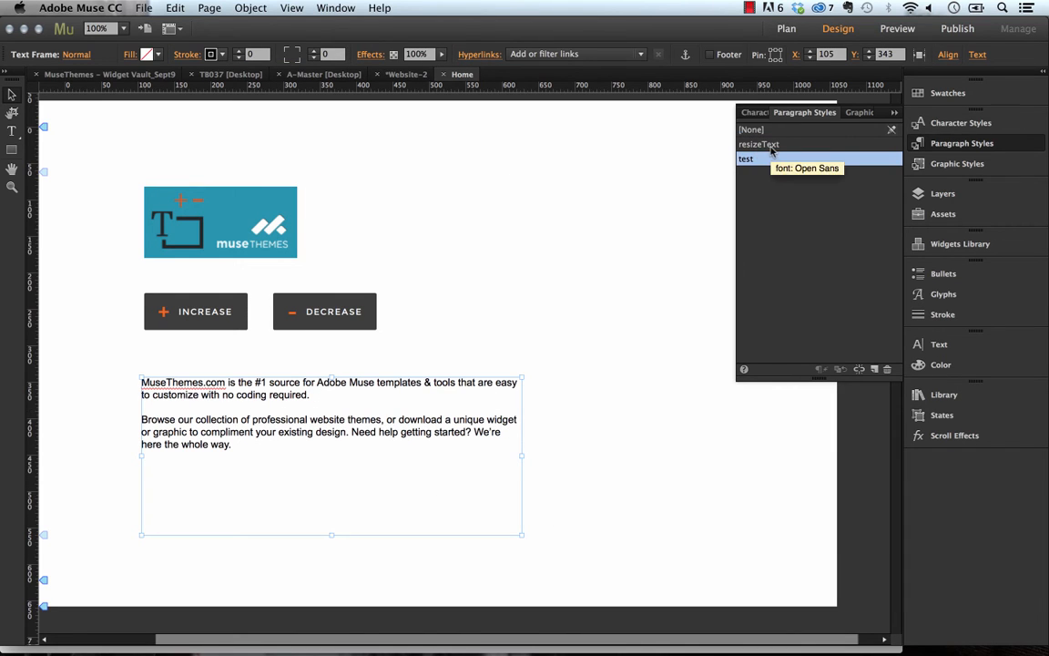
pyautogui.click(525, 280)
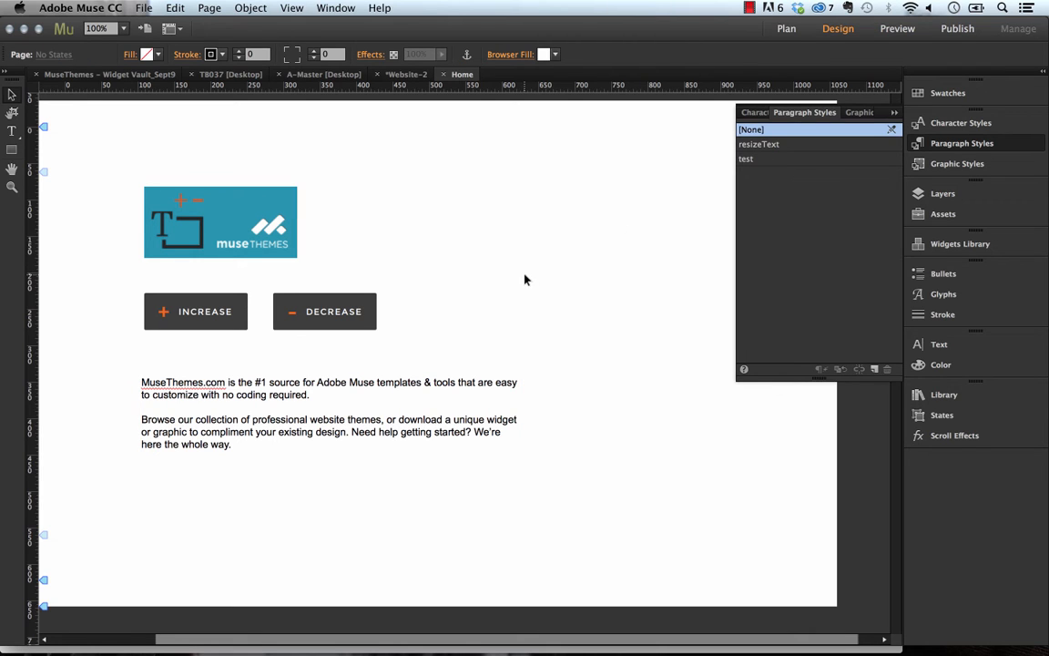
pyautogui.click(224, 298)
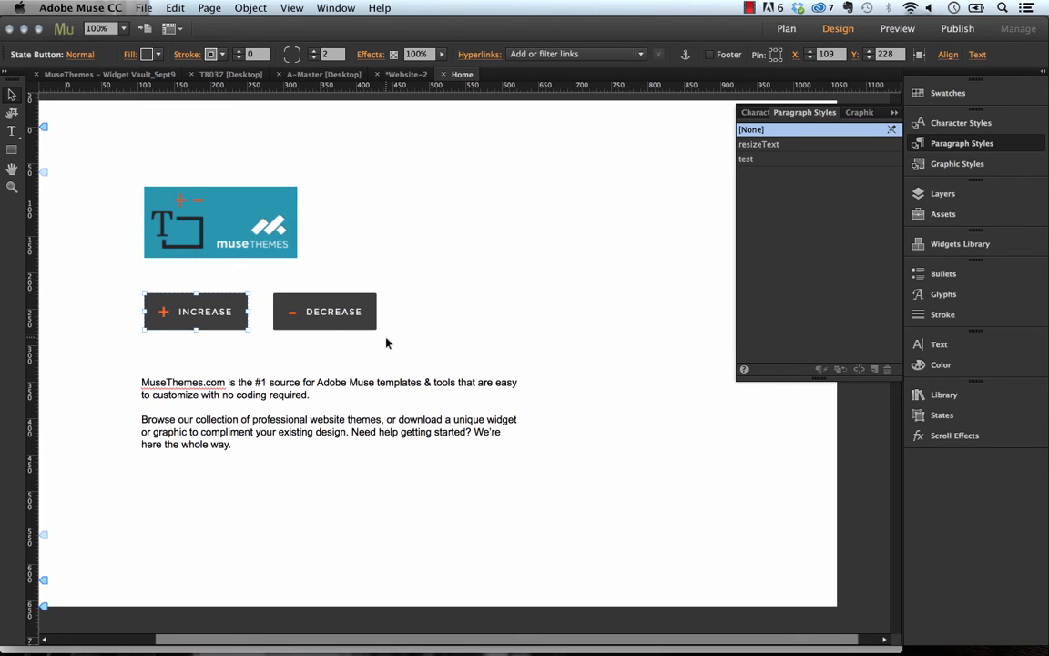
pyautogui.click(335, 387)
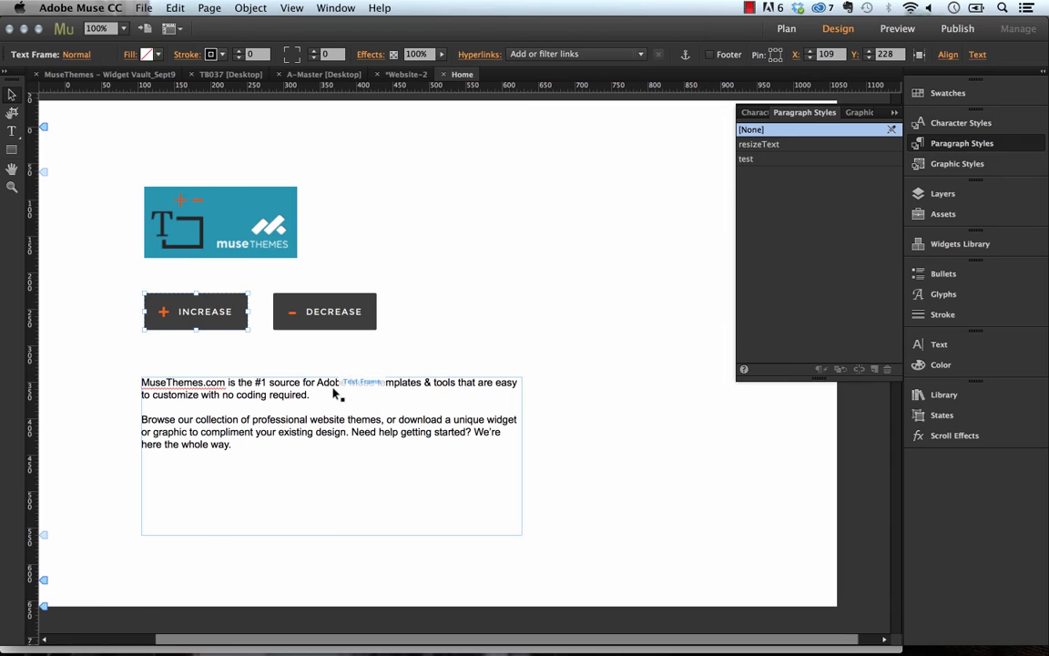
# Step: Enable Use Auto Generated Buttons in the Resizable Text widget's options
pyautogui.click(333, 203)
pyautogui.click(310, 185)
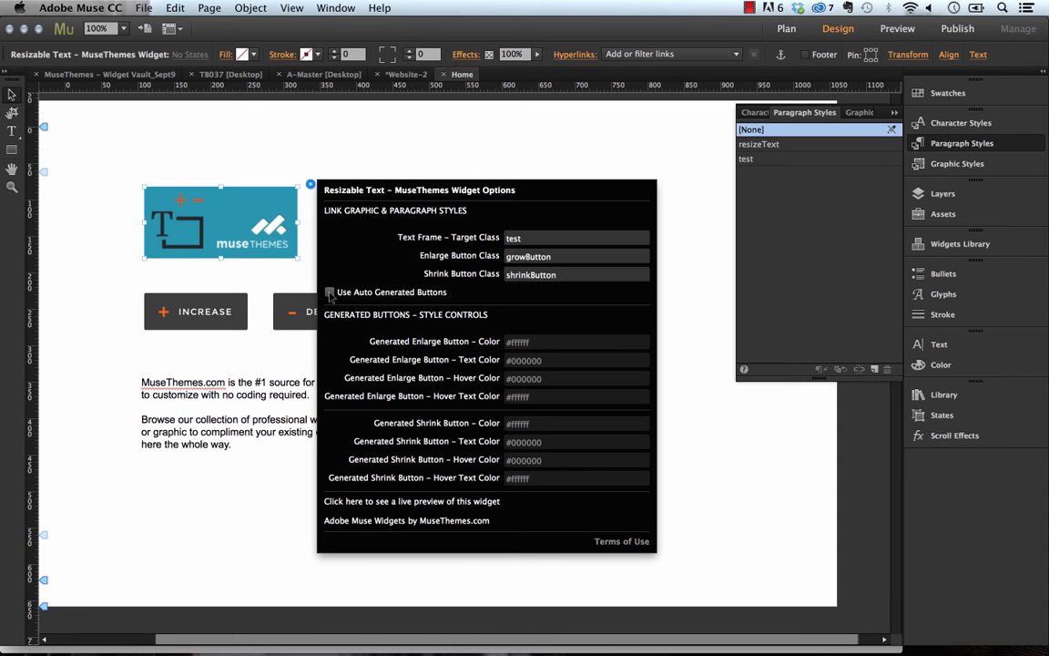
pyautogui.click(330, 293)
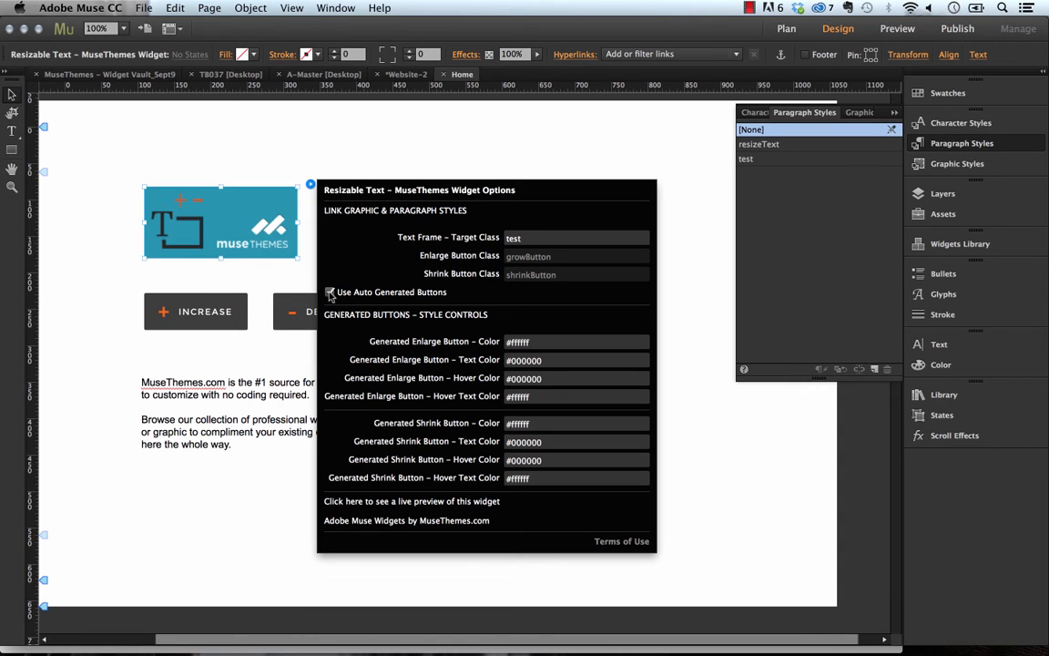
pyautogui.click(254, 149)
# Step: Preview the Home page in the browser and test the auto-generated plus button
pyautogui.click(144, 7)
pyautogui.click(232, 282)
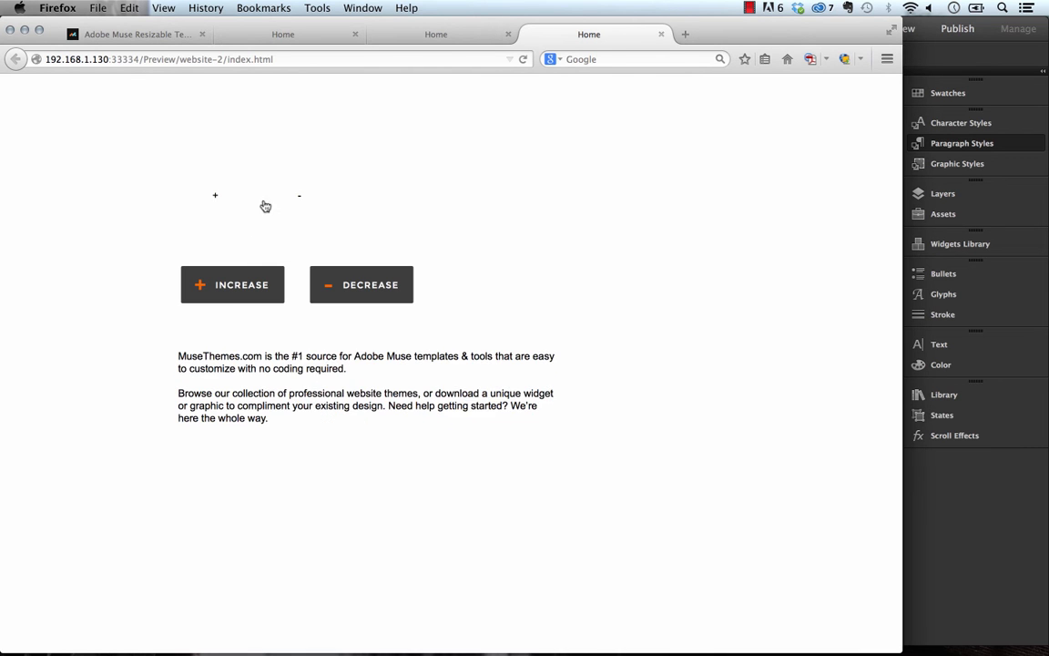
pyautogui.click(215, 206)
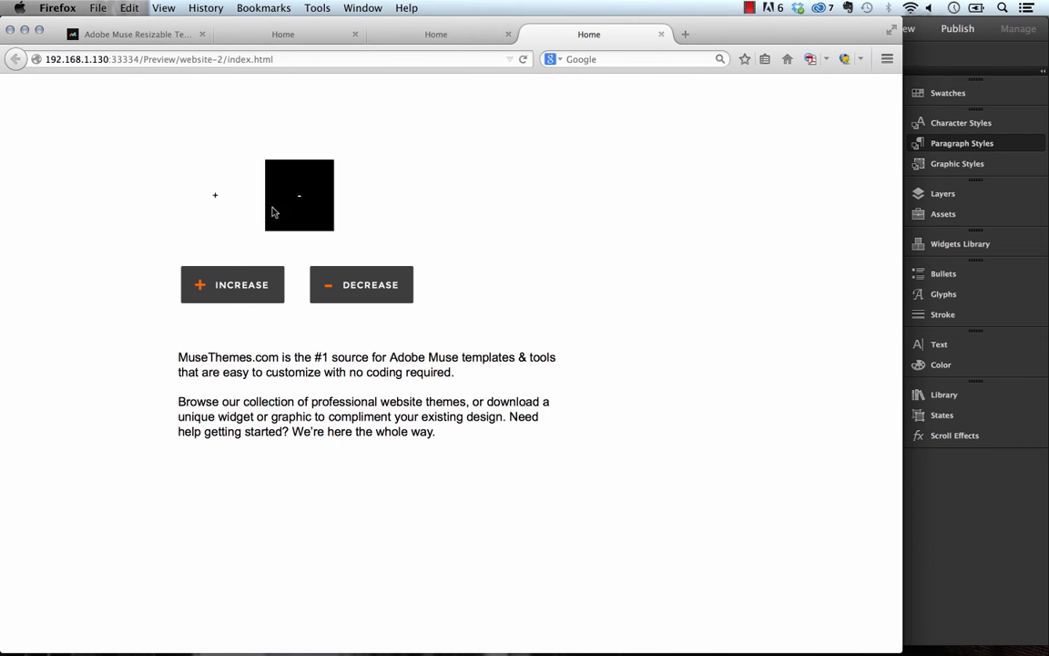
# Step: Back in Adobe Muse, disable Use Auto Generated Buttons in the Resizable Text widget's options
pyautogui.click(385, 633)
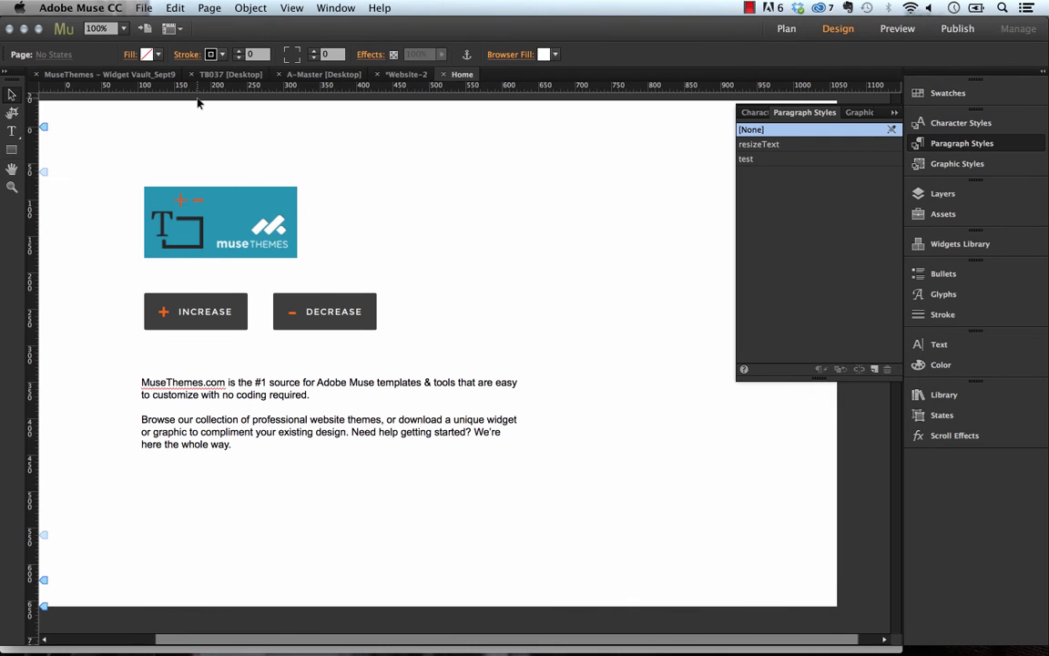
pyautogui.click(232, 197)
pyautogui.click(310, 185)
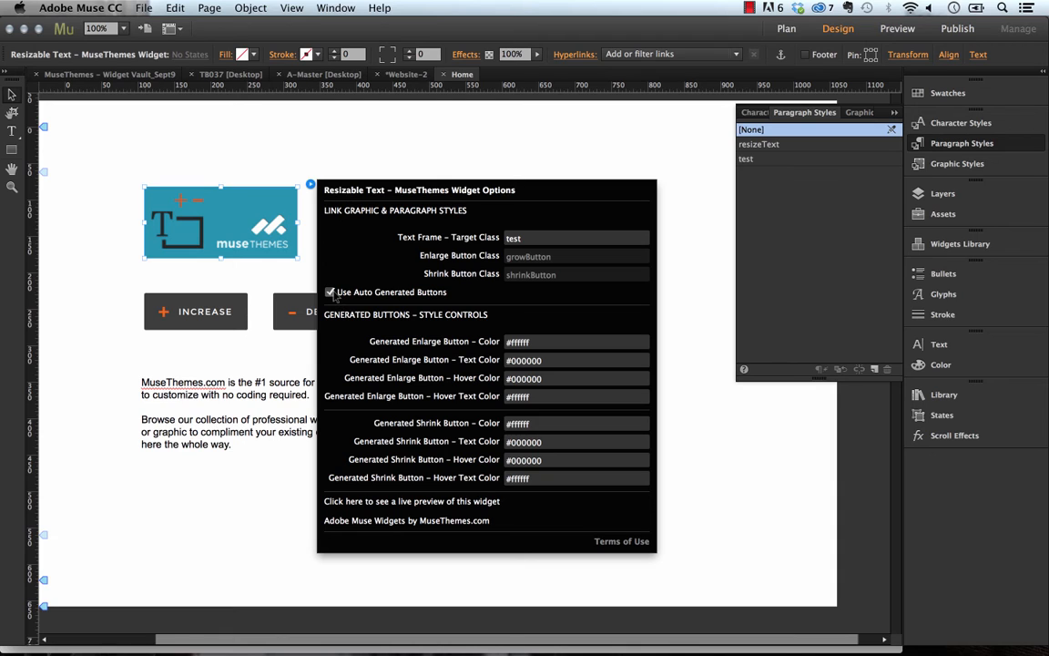
pyautogui.click(330, 292)
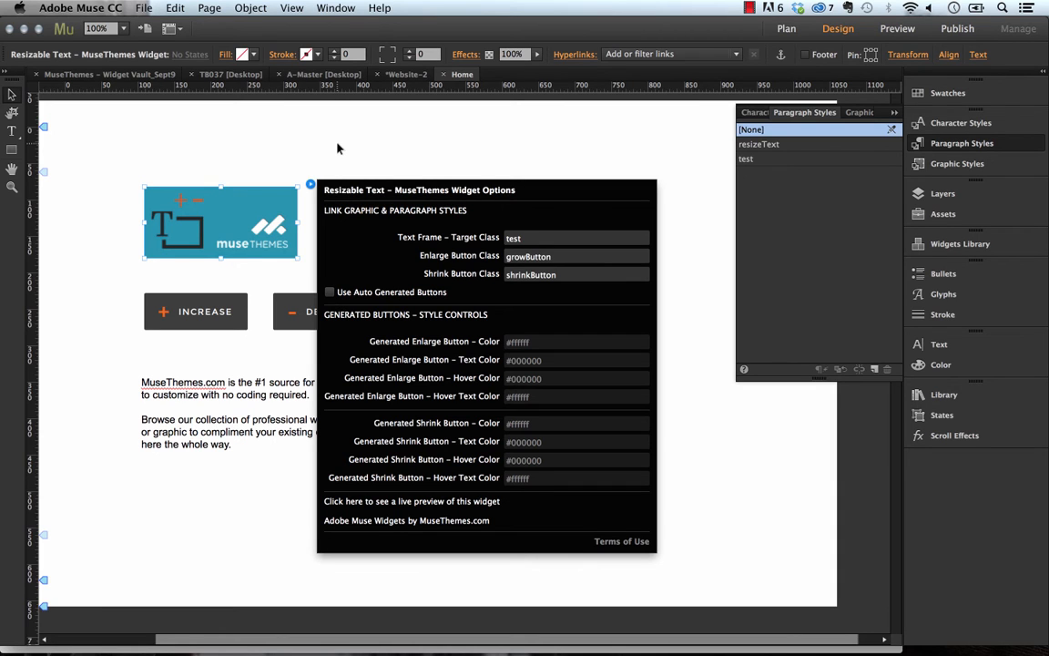
# Step: Delete the INCREASE and DECREASE state buttons from the page
pyautogui.click(113, 302)
pyautogui.moveTo(109, 292); pyautogui.dragTo(360, 330)
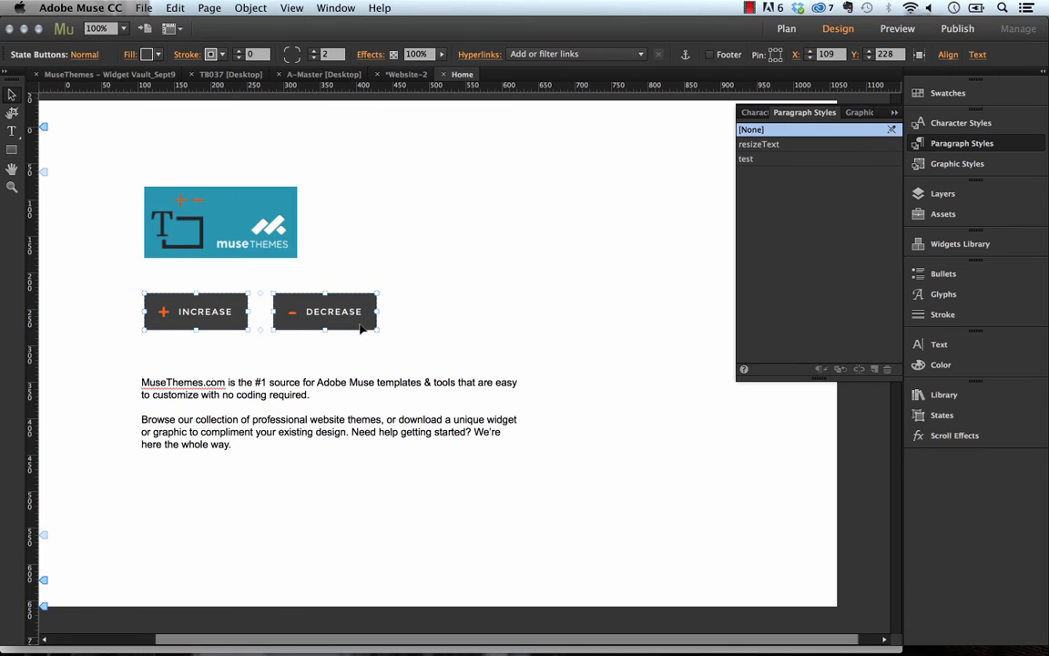
pyautogui.press('Delete')
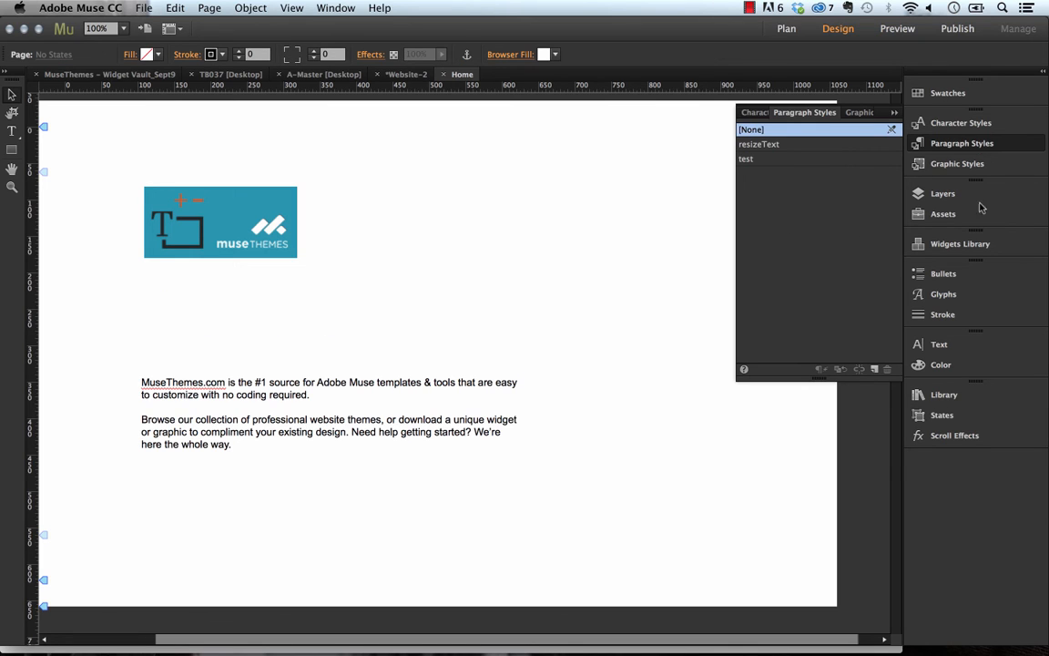
# Step: Add a State Button from the widgets library below the Resizable Text widget, at about X 136, Y 246
pyautogui.click(960, 244)
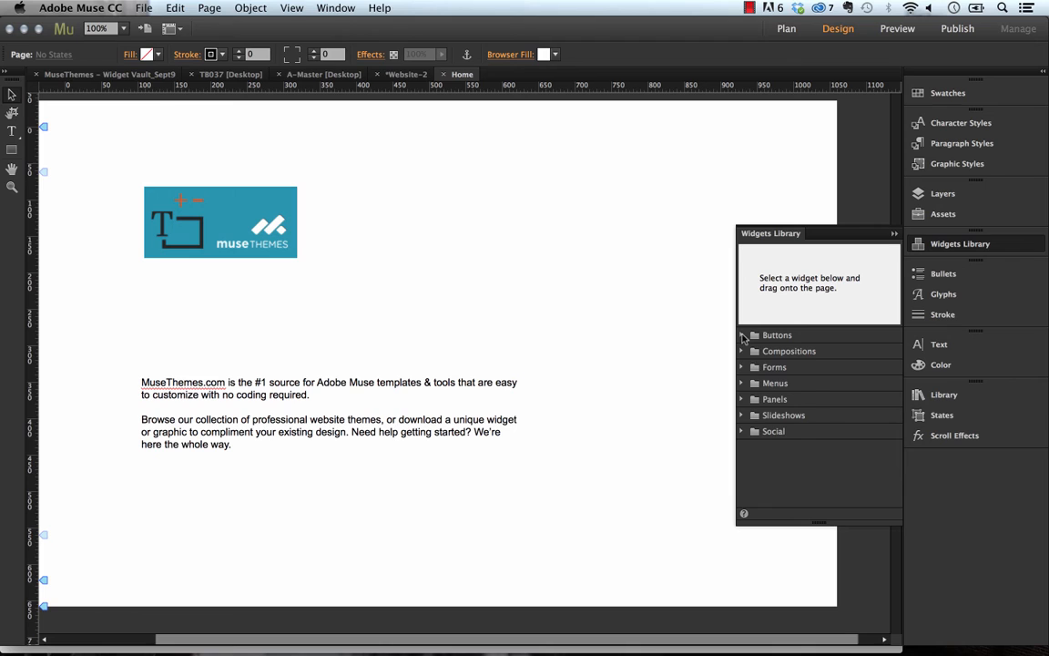
pyautogui.click(741, 335)
pyautogui.click(784, 368)
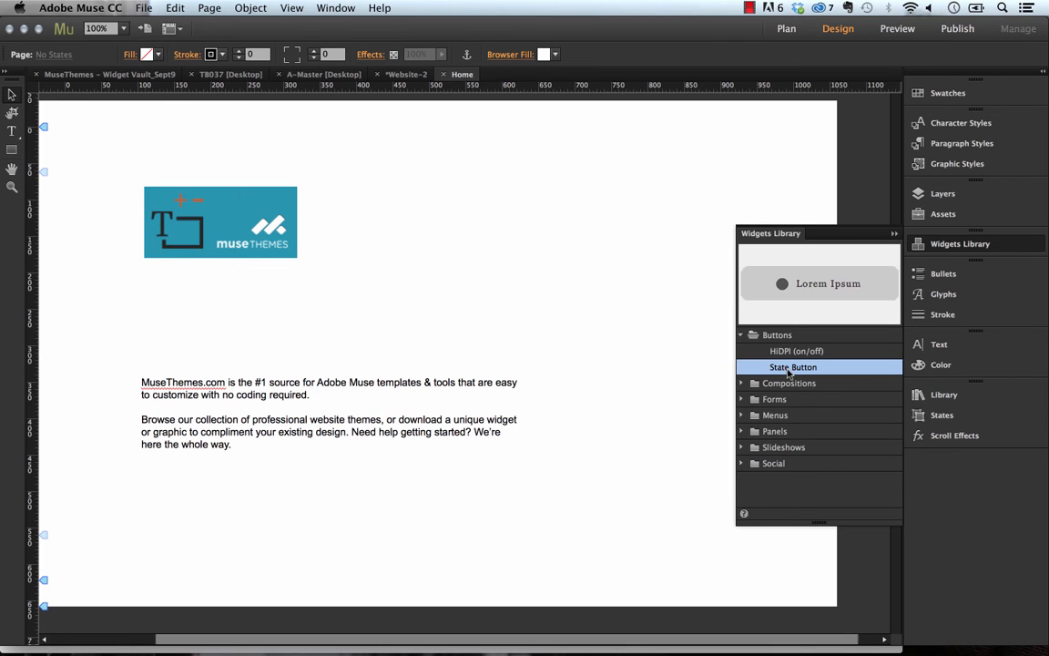
pyautogui.moveTo(793, 370); pyautogui.dragTo(164, 311)
pyautogui.click(241, 290)
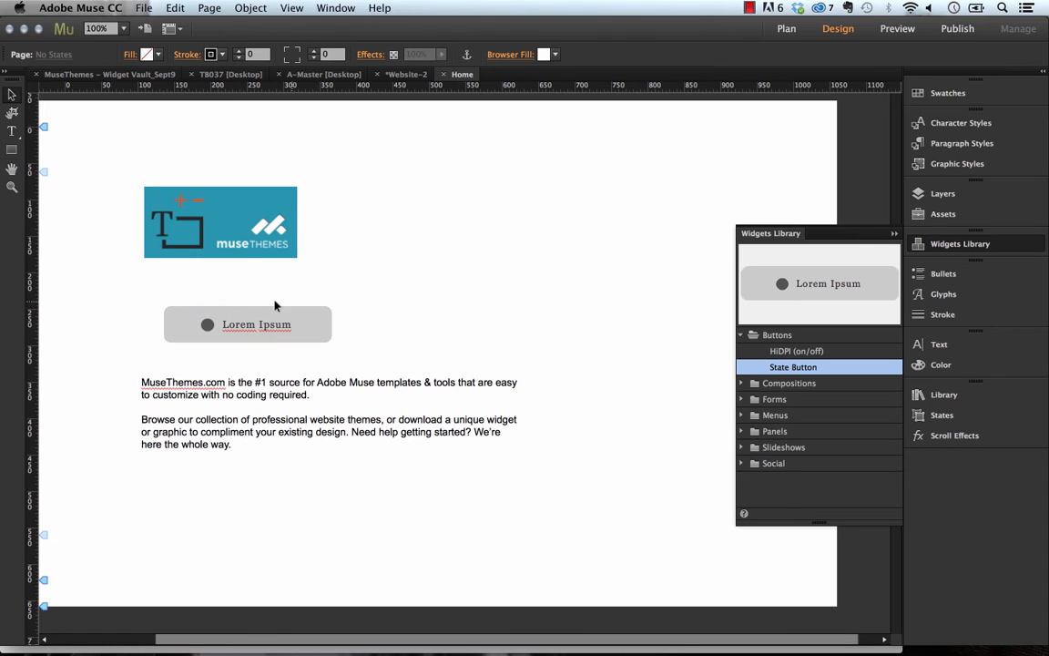
# Step: Delete the round icon inside the new state button, keeping its text label
pyautogui.click(260, 329)
pyautogui.click(260, 329)
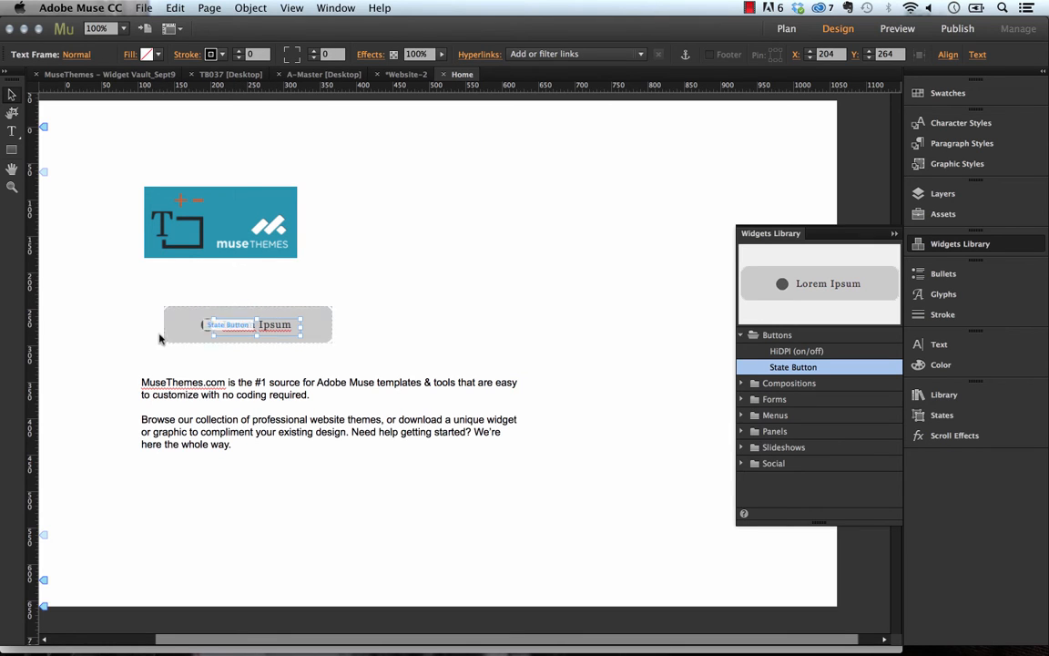
pyautogui.click(208, 326)
pyautogui.press('Delete')
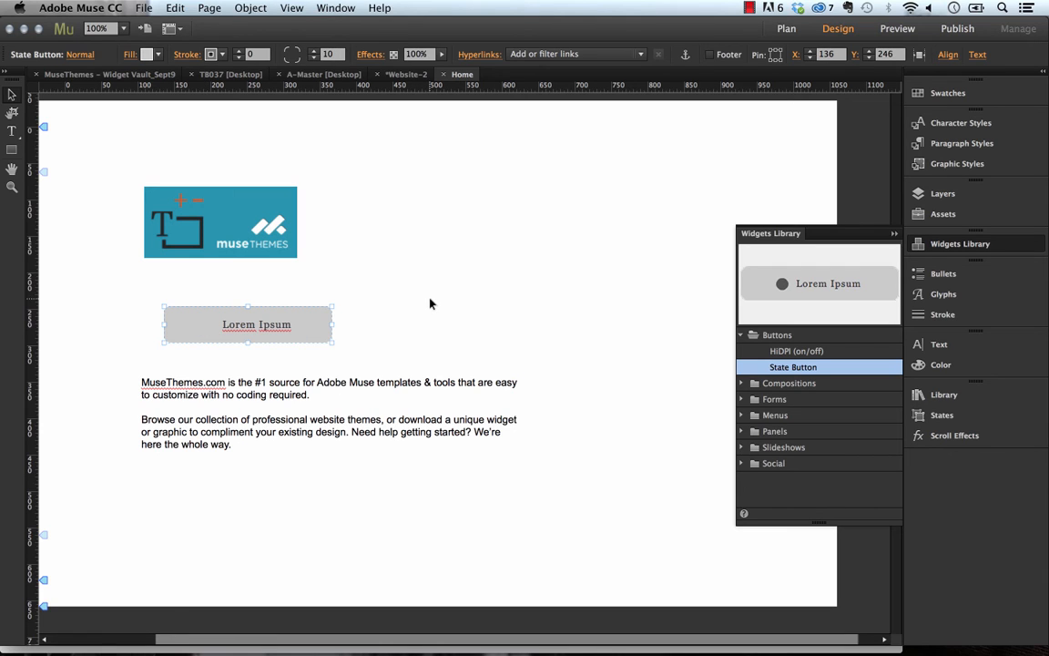
# Step: Replace the state button's "Lorem Ipsum" label with "+" and select the new label text
pyautogui.doubleClick(291, 325)
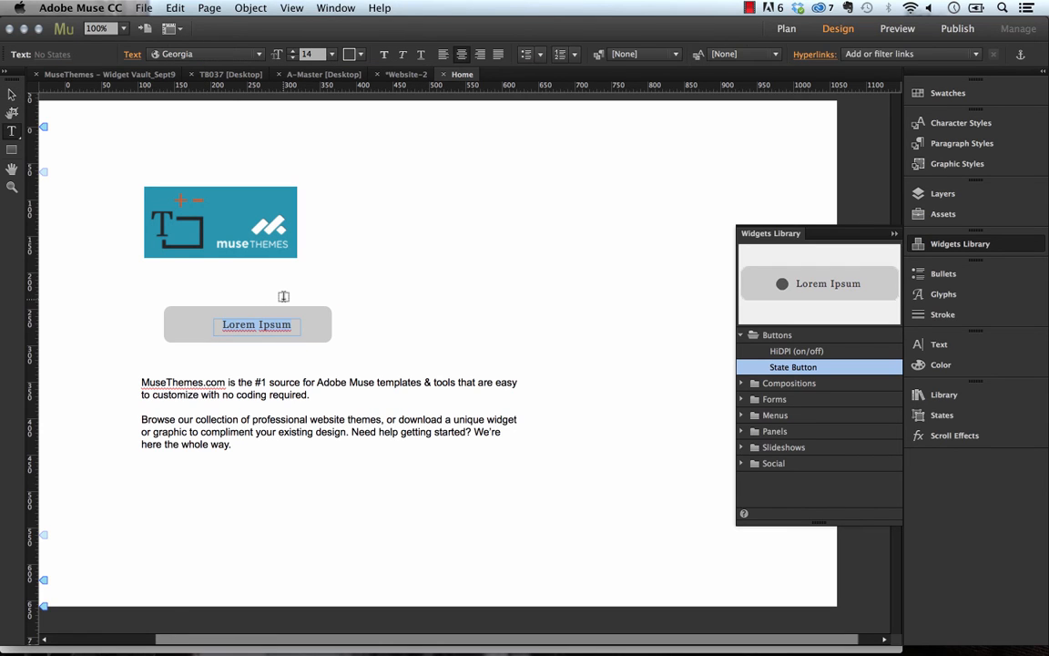
pyautogui.write('+')
pyautogui.press('super+a')
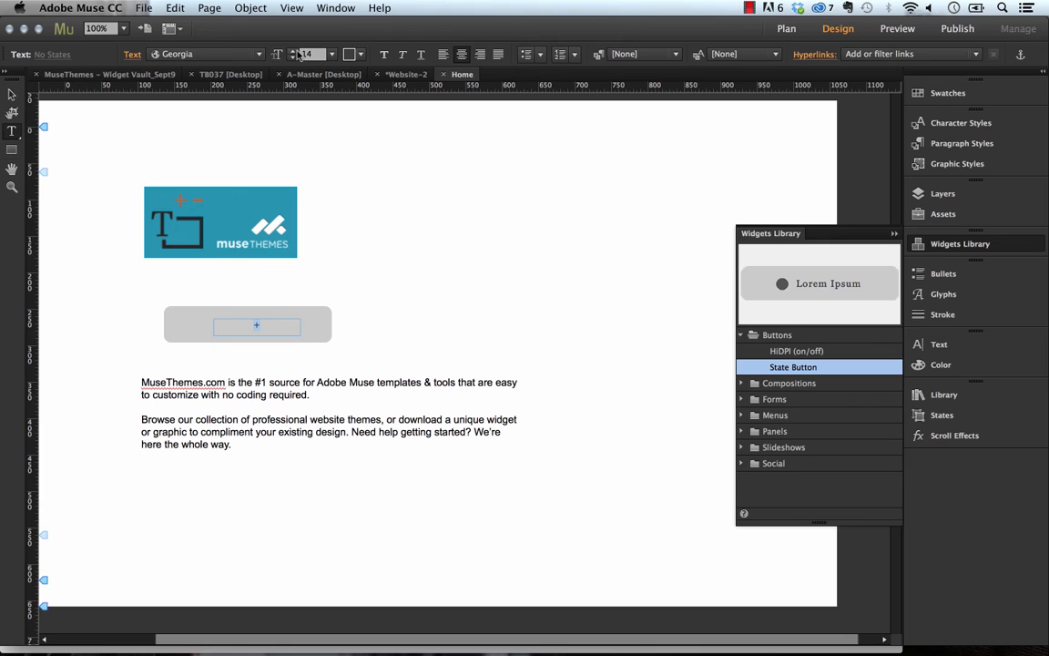
# Step: Set the "+" label's font size to 23 and fit its text frame at the left end of the state button
pyautogui.click(292, 51)
pyautogui.press('Escape')
pyautogui.moveTo(313, 340); pyautogui.dragTo(174, 328)
pyautogui.click(279, 319)
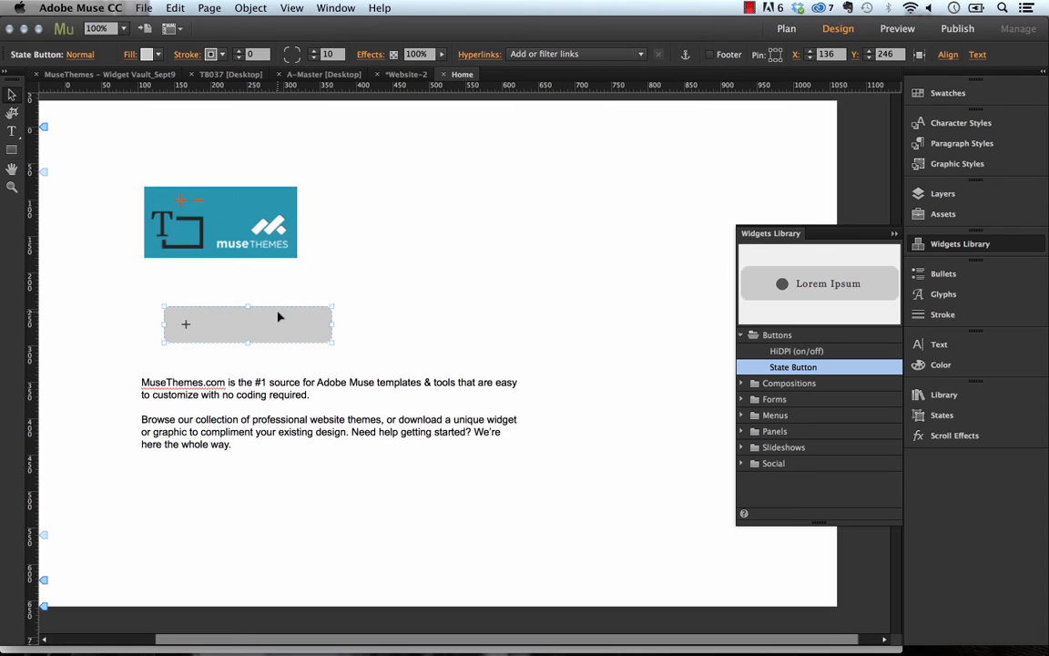
# Step: Narrow the button around its label, then duplicate it beside the original as a "-" button at X 208, Y 246
pyautogui.moveTo(333, 323); pyautogui.dragTo(271, 314)
pyautogui.doubleClick(260, 323)
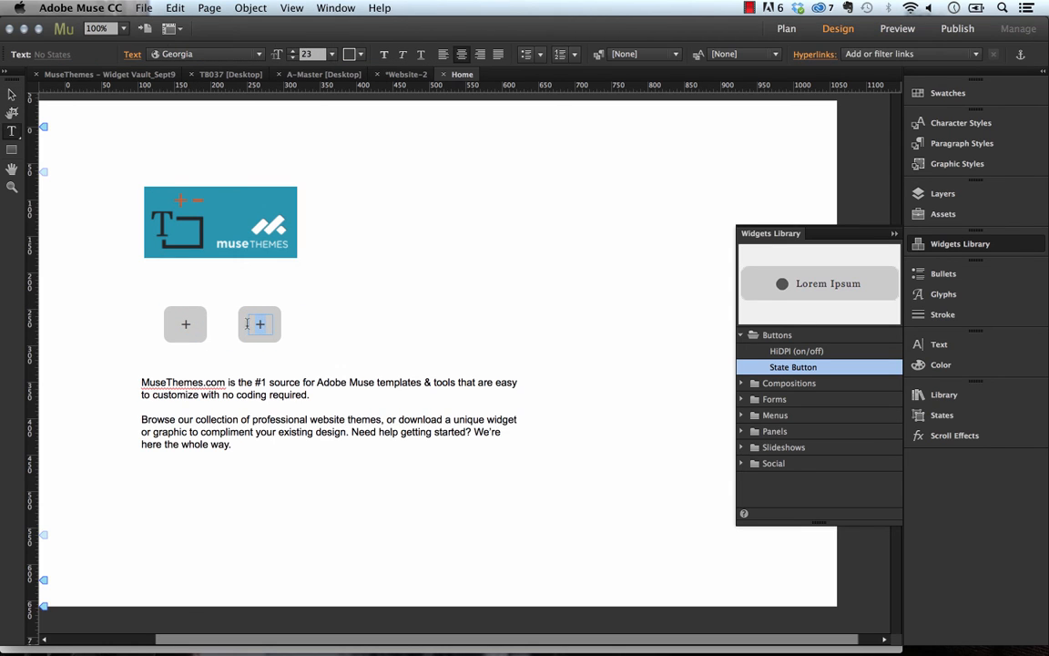
pyautogui.write('-')
pyautogui.click(12, 94)
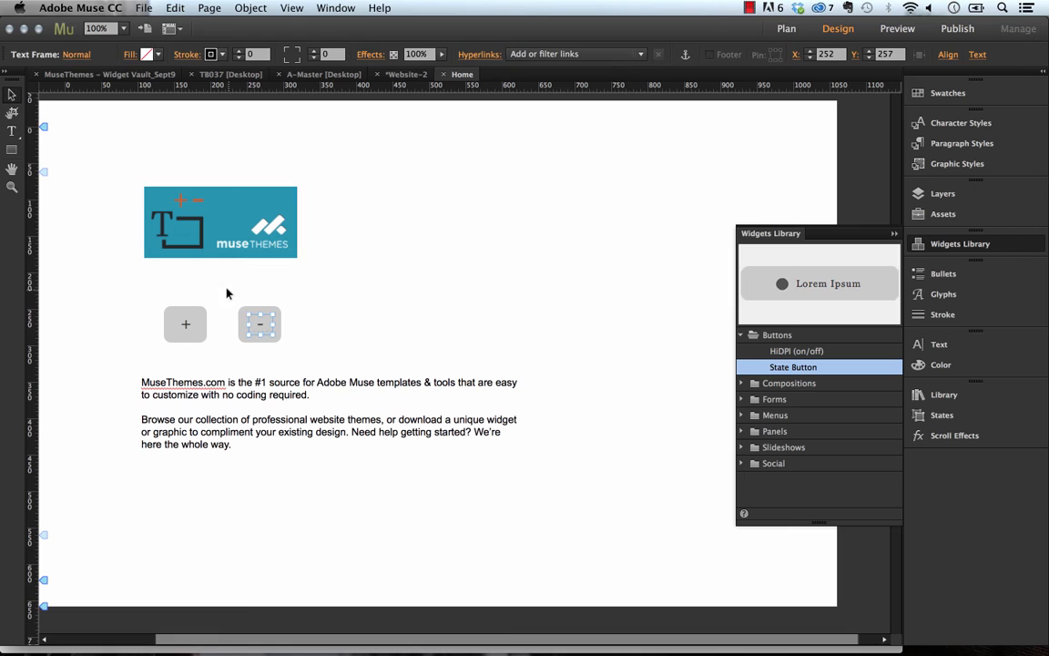
pyautogui.moveTo(273, 326); pyautogui.dragTo(250, 326)
# Step: Check the "-" button's Rollover and Normal states, and deselect it
pyautogui.click(80, 54)
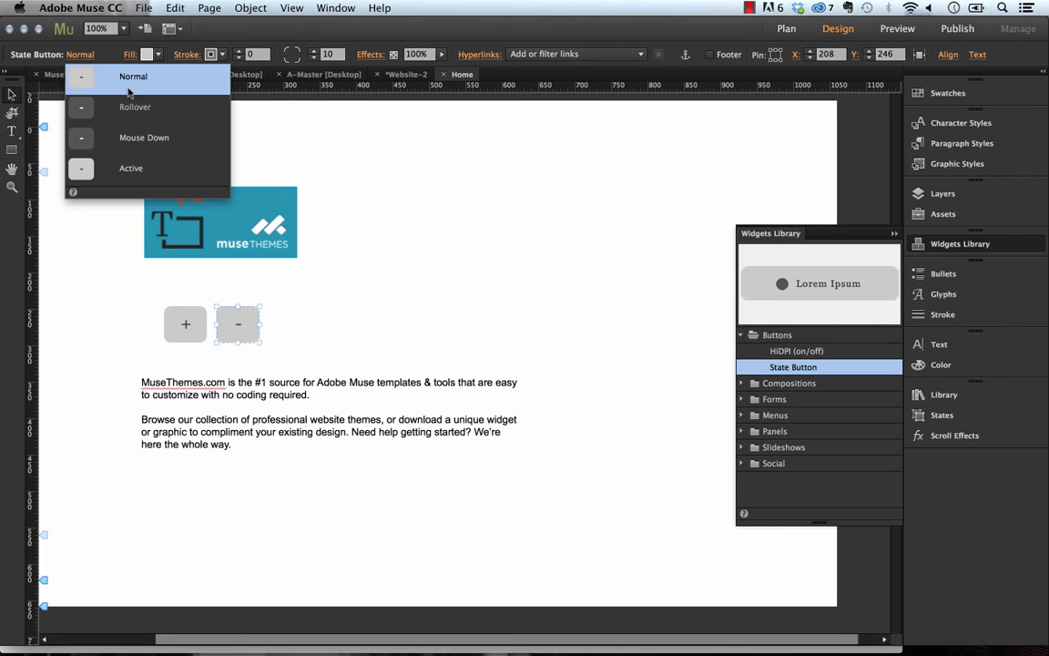
pyautogui.click(146, 109)
pyautogui.click(134, 77)
pyautogui.click(373, 313)
pyautogui.click(359, 313)
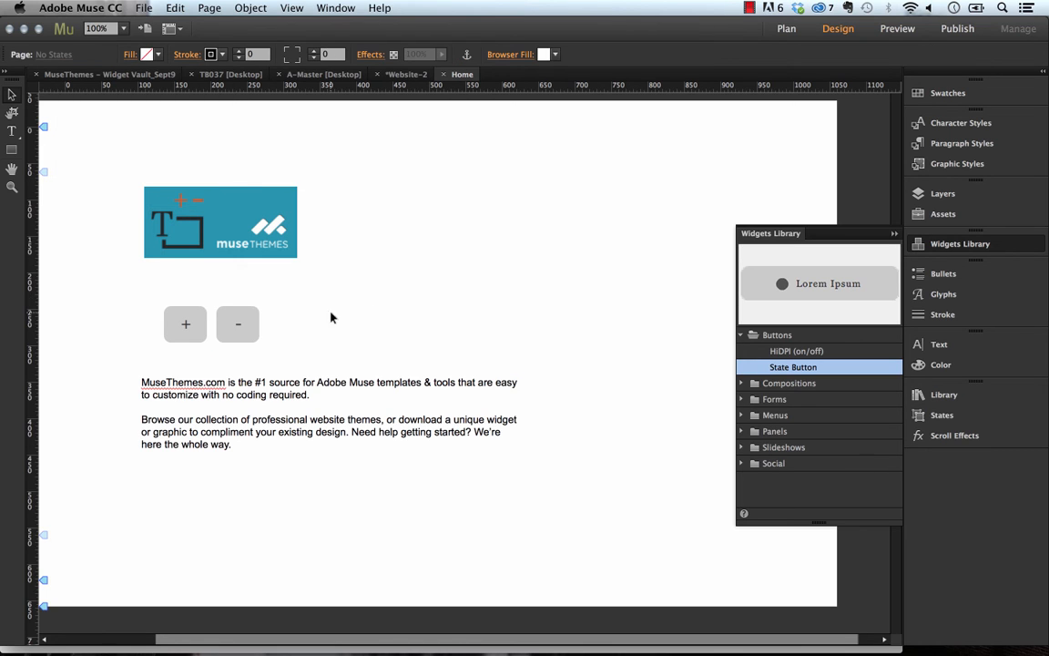
# Step: Rename the "+" button's graphic style as "increase"
pyautogui.click(187, 326)
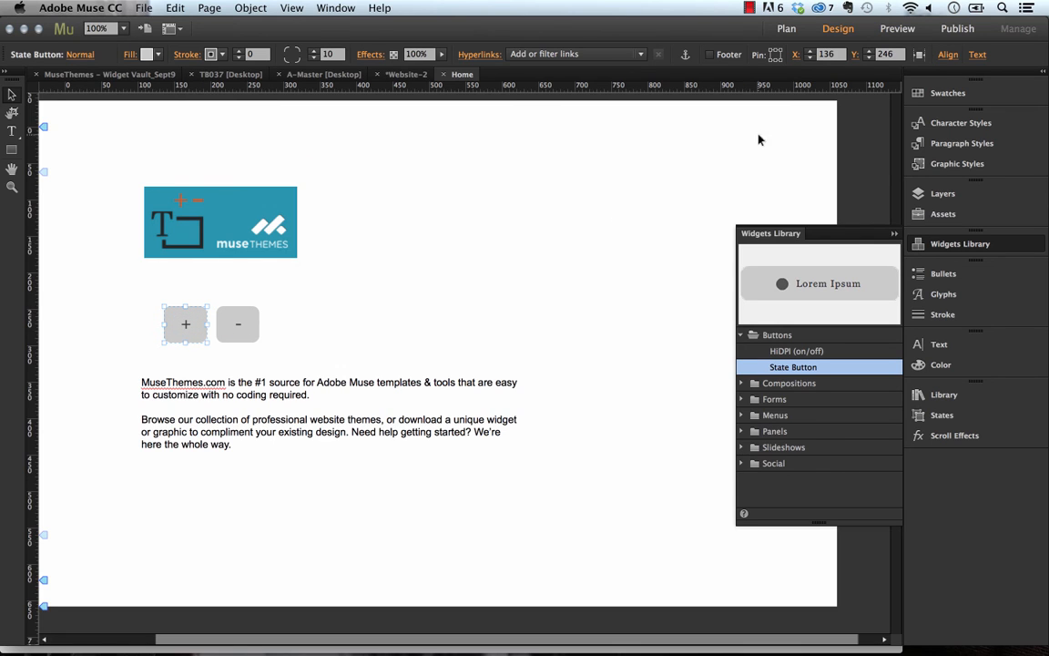
pyautogui.click(950, 165)
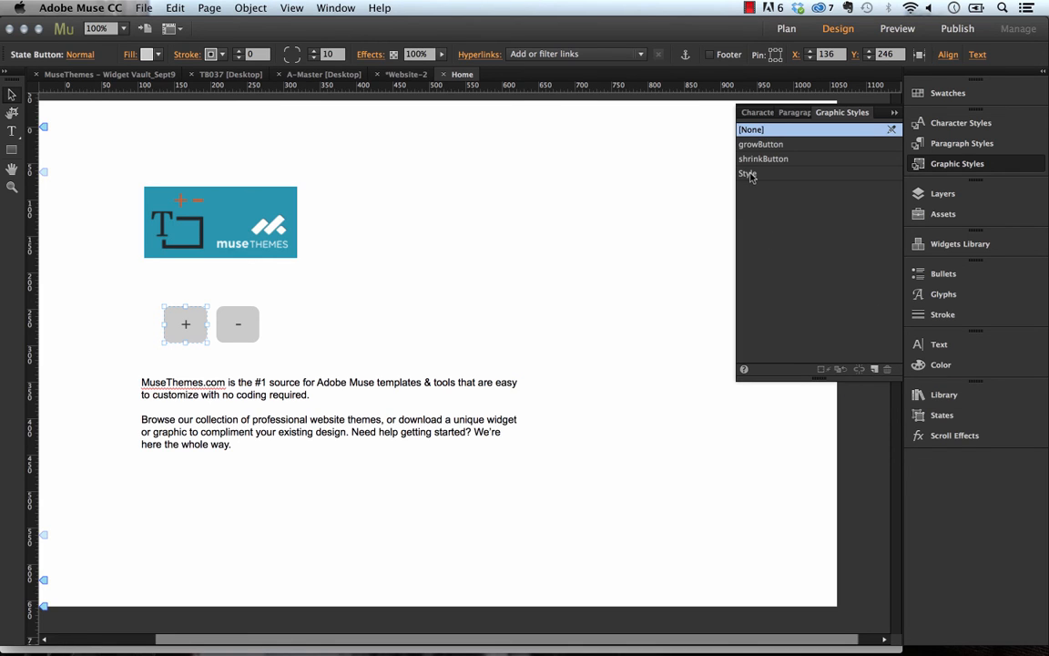
pyautogui.doubleClick(749, 174)
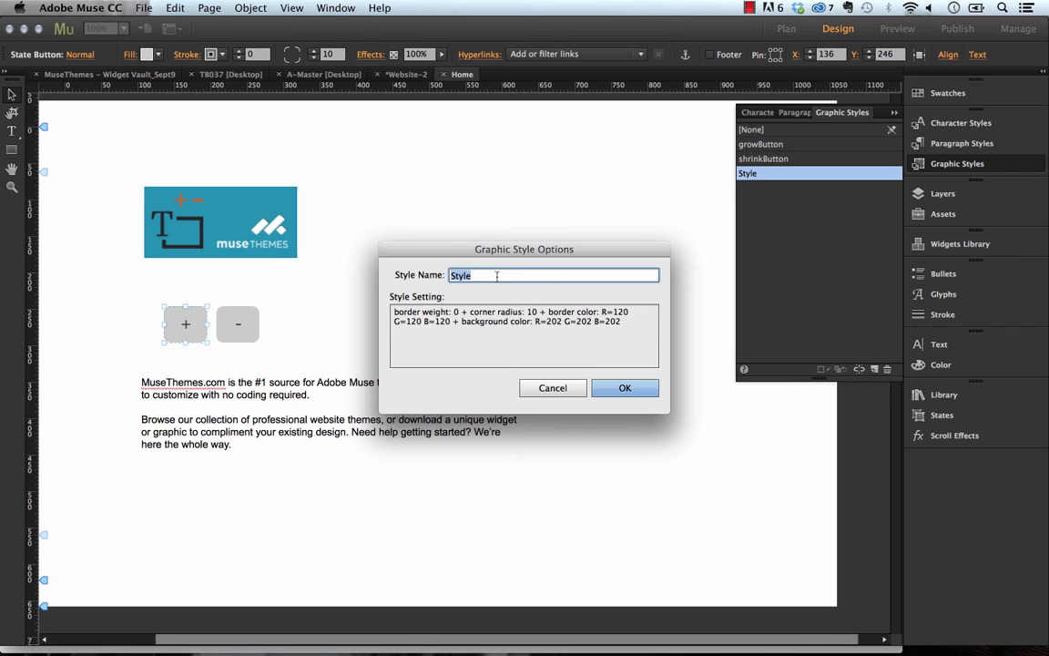
pyautogui.write('increase')
pyautogui.click(615, 397)
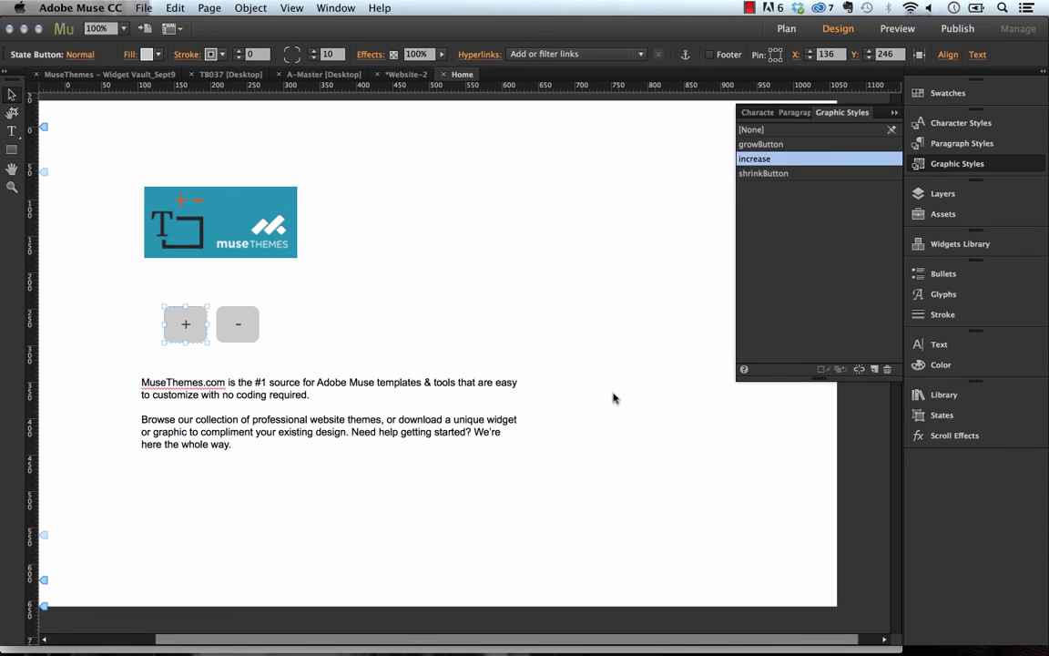
# Step: Rename the "-" button's graphic style as "decrease"
pyautogui.click(235, 326)
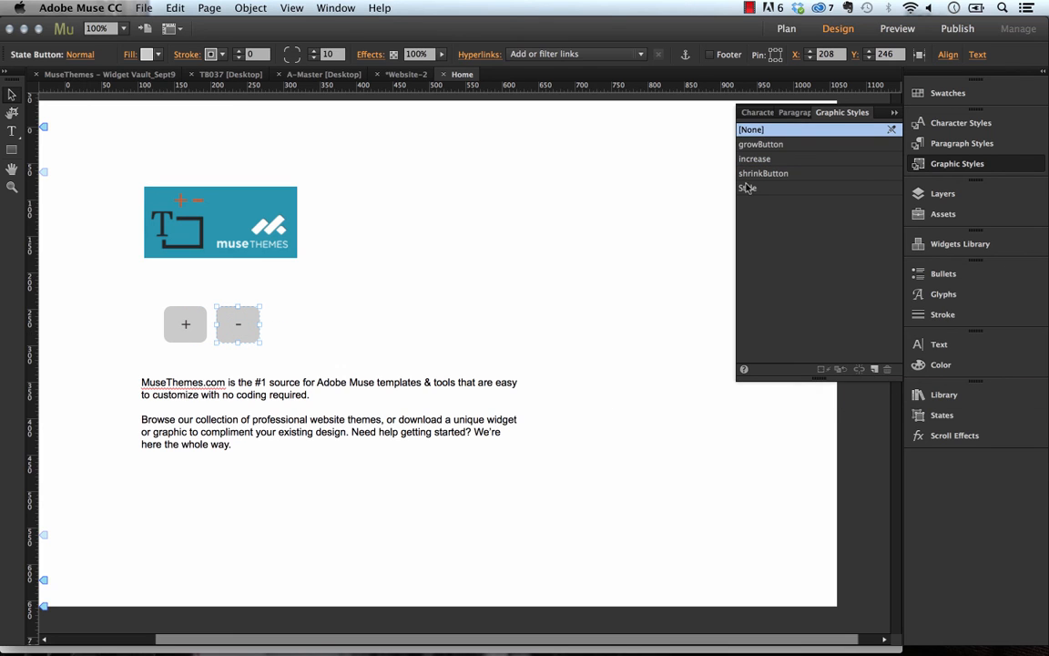
pyautogui.doubleClick(747, 188)
pyautogui.write('decrease')
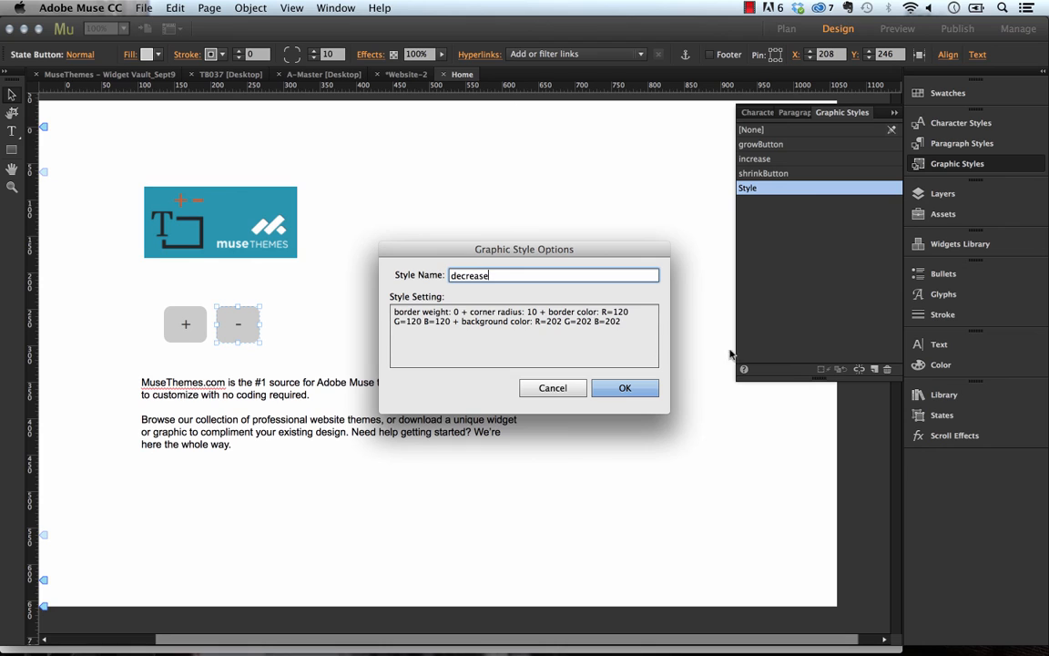
pyautogui.click(636, 389)
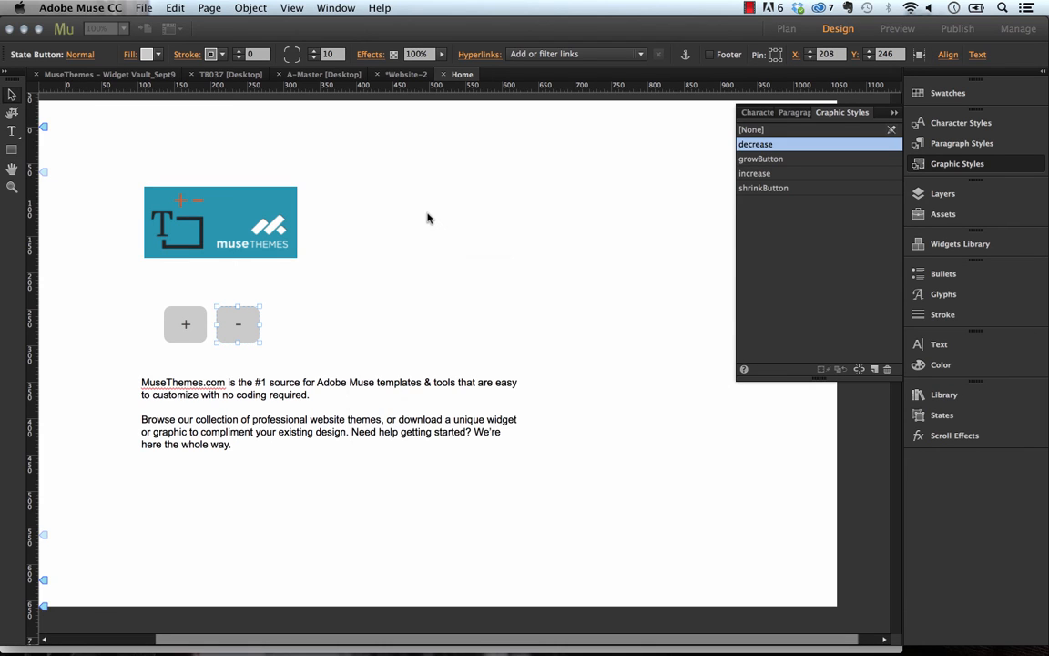
# Step: In the Resizable Text widget options, set the Enlarge Button Class to "increase" and the Shrink Button Class to "decrease"
pyautogui.click(272, 219)
pyautogui.click(311, 184)
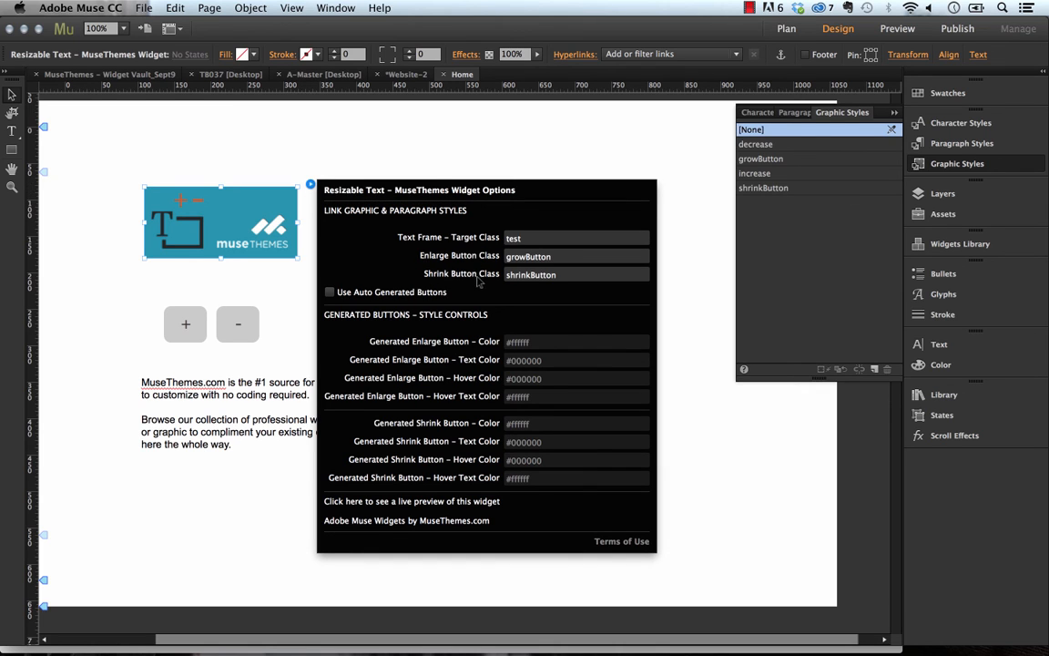
pyautogui.moveTo(553, 260); pyautogui.dragTo(508, 257)
pyautogui.write('increase')
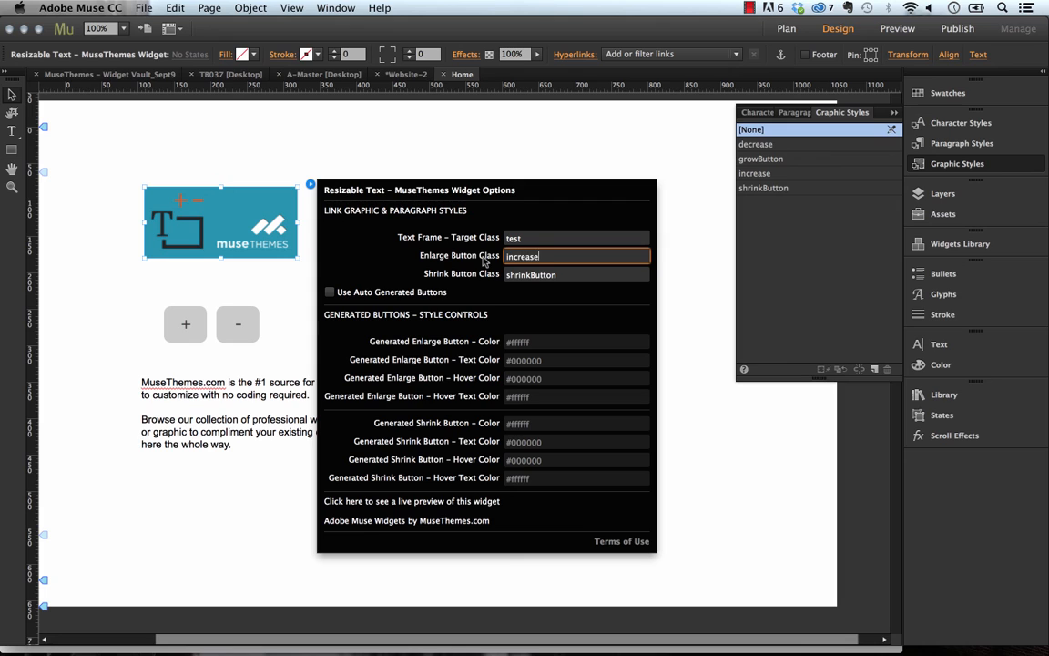
pyautogui.press('Tab')
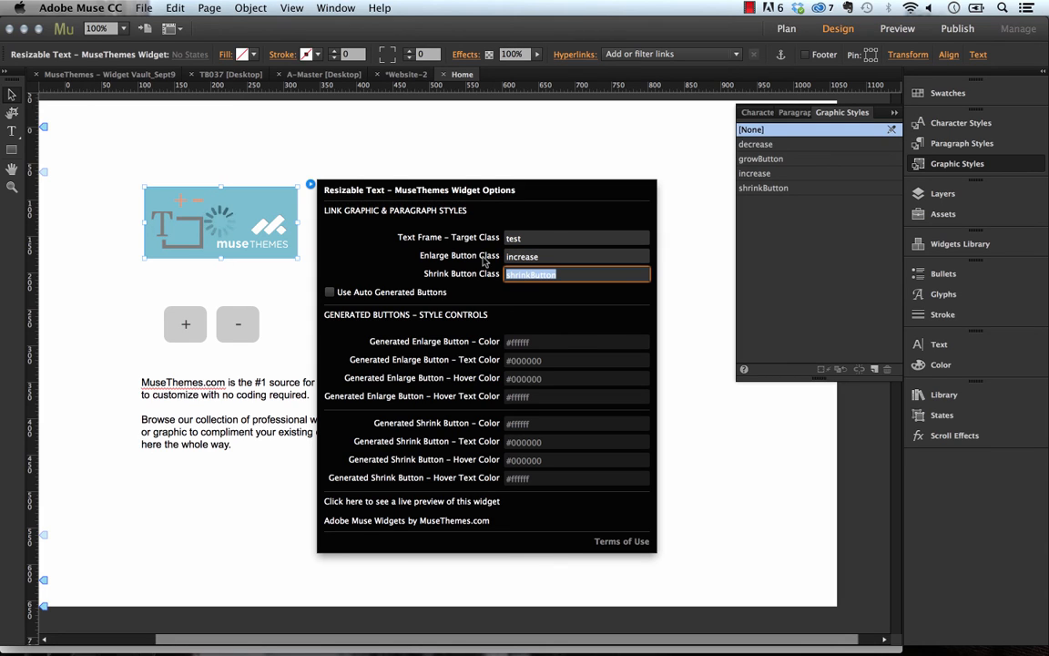
pyautogui.write('decrease')
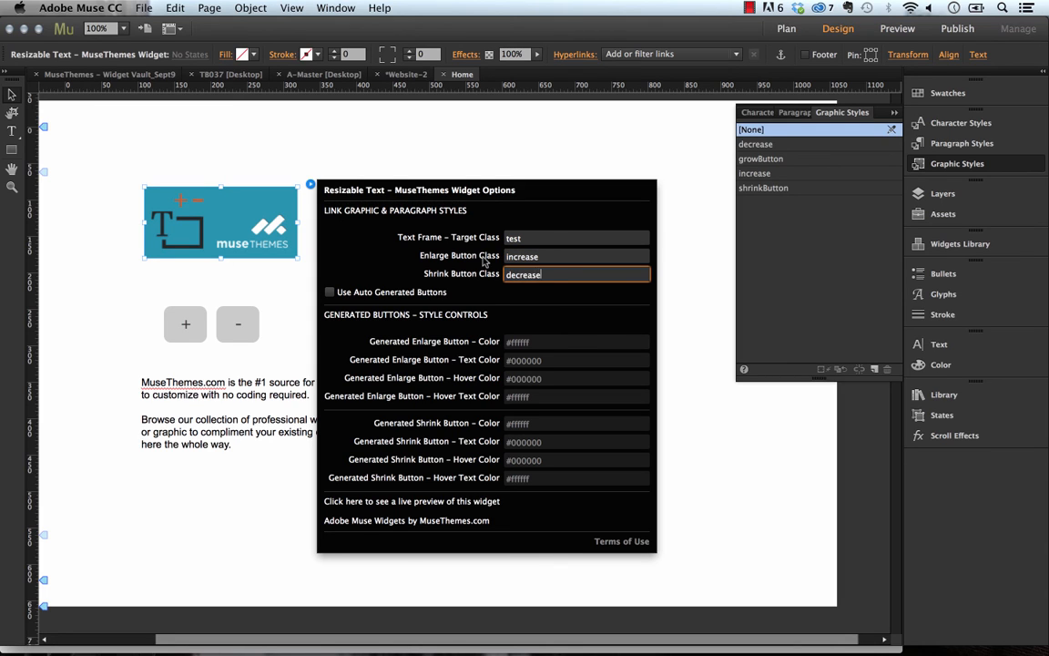
pyautogui.click(483, 261)
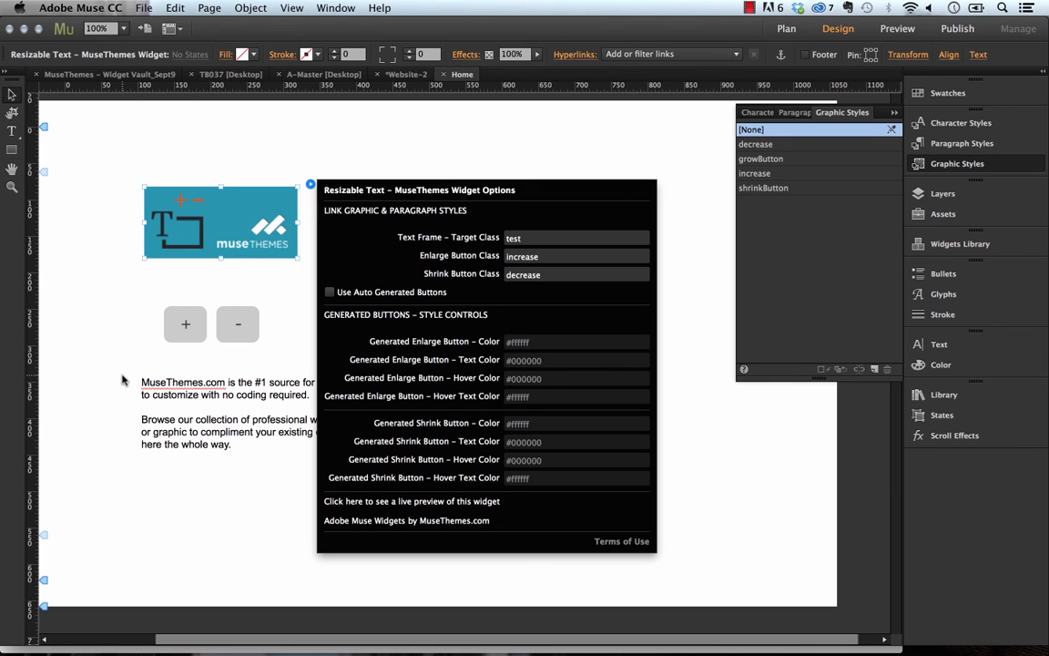
pyautogui.click(112, 291)
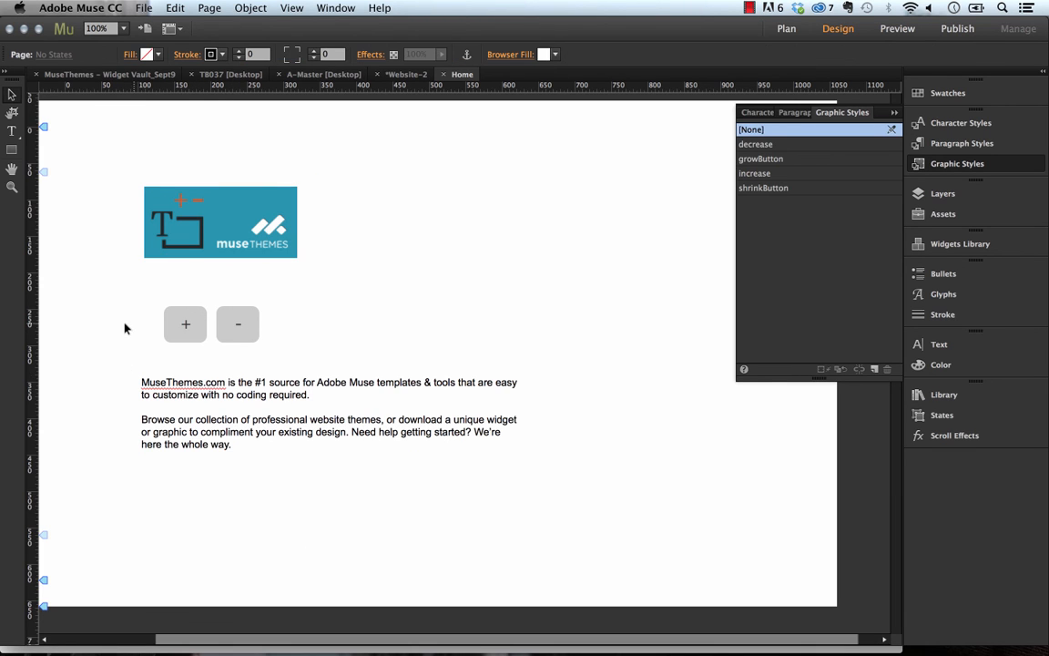
# Step: Preview the page in Firefox and test enlarging and shrinking the text with the "+" and "-" buttons
pyautogui.click(144, 7)
pyautogui.click(214, 271)
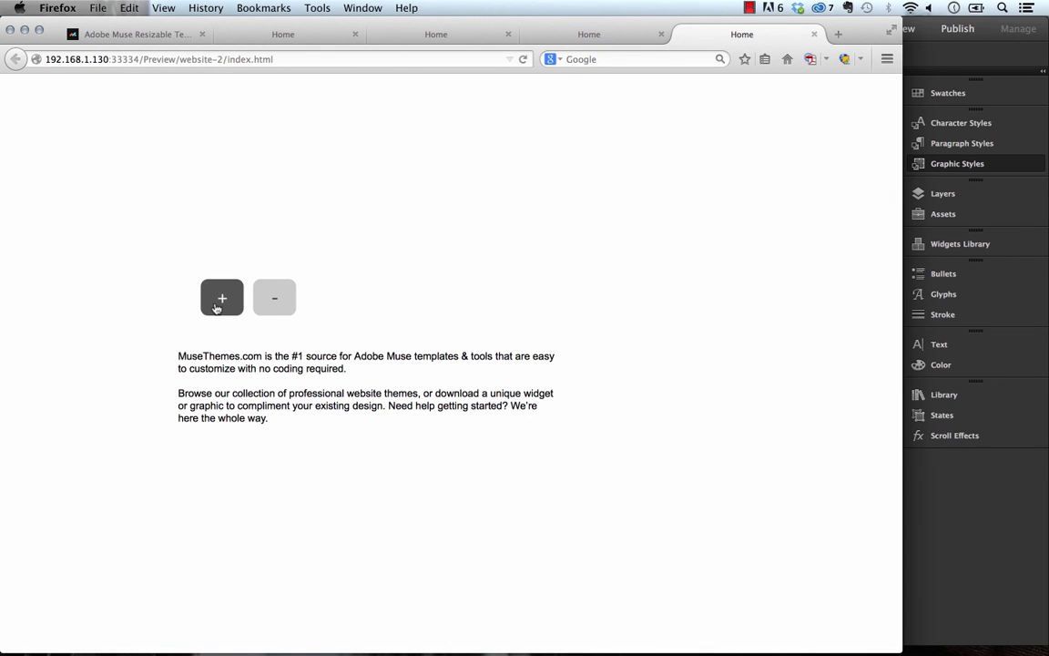
pyautogui.click(220, 303)
pyautogui.click(273, 299)
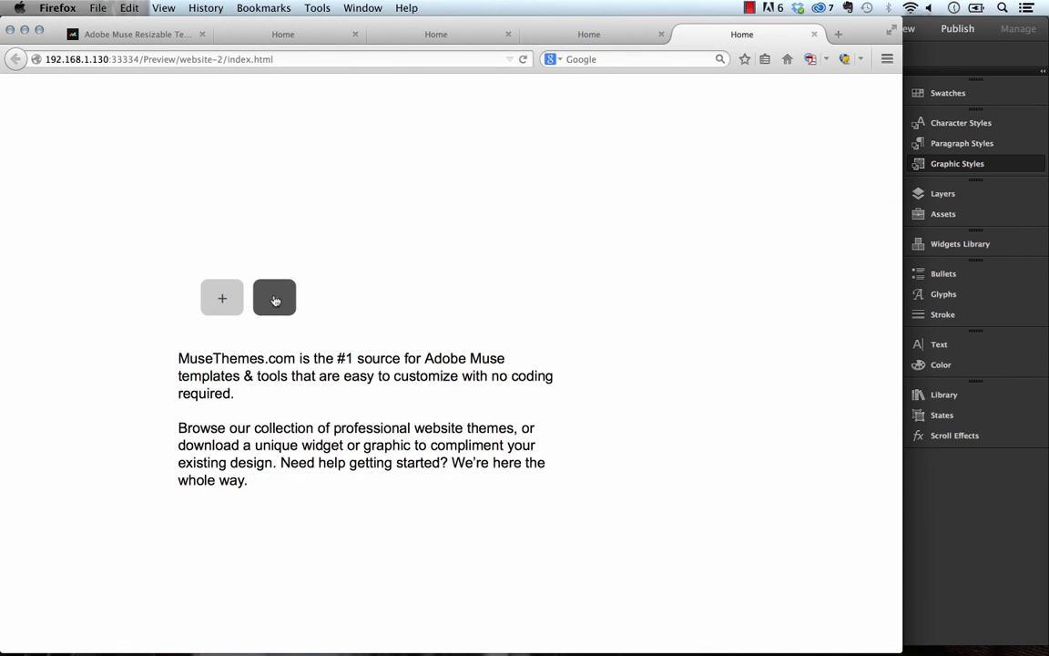
pyautogui.click(273, 298)
pyautogui.click(273, 299)
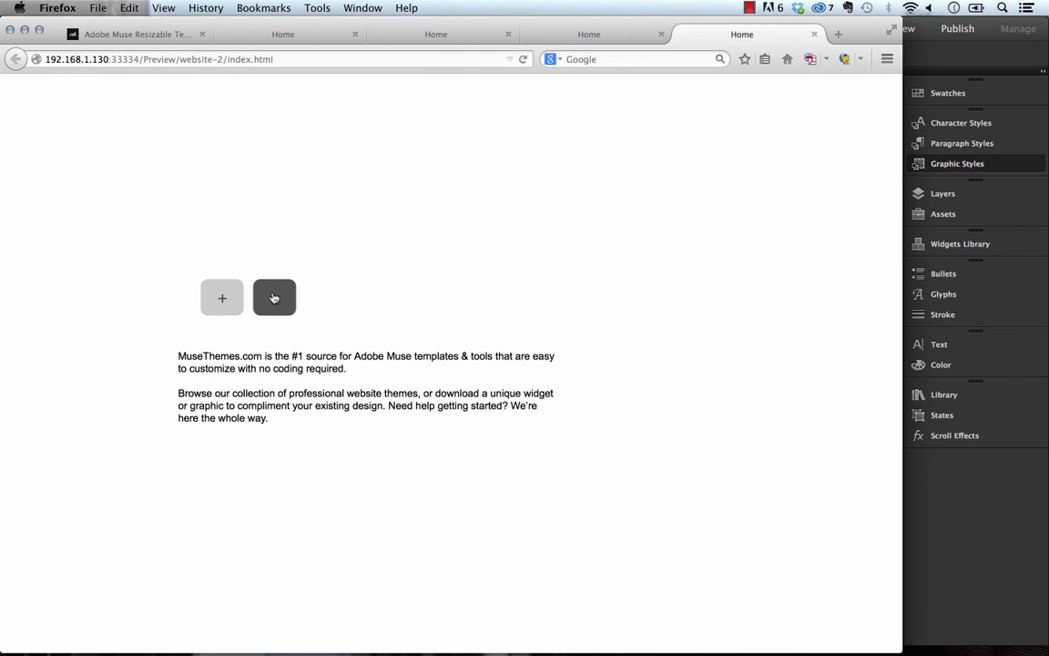
pyautogui.click(273, 298)
# Step: Enlarge the previewed text, highlight its paragraphs, and alternate between the "-" and "+" buttons to test repeated resizing
pyautogui.click(221, 298)
pyautogui.moveTo(278, 424); pyautogui.dragTo(179, 352)
pyautogui.click(164, 317)
pyautogui.click(272, 300)
pyautogui.click(226, 300)
pyautogui.click(275, 299)
pyautogui.click(210, 304)
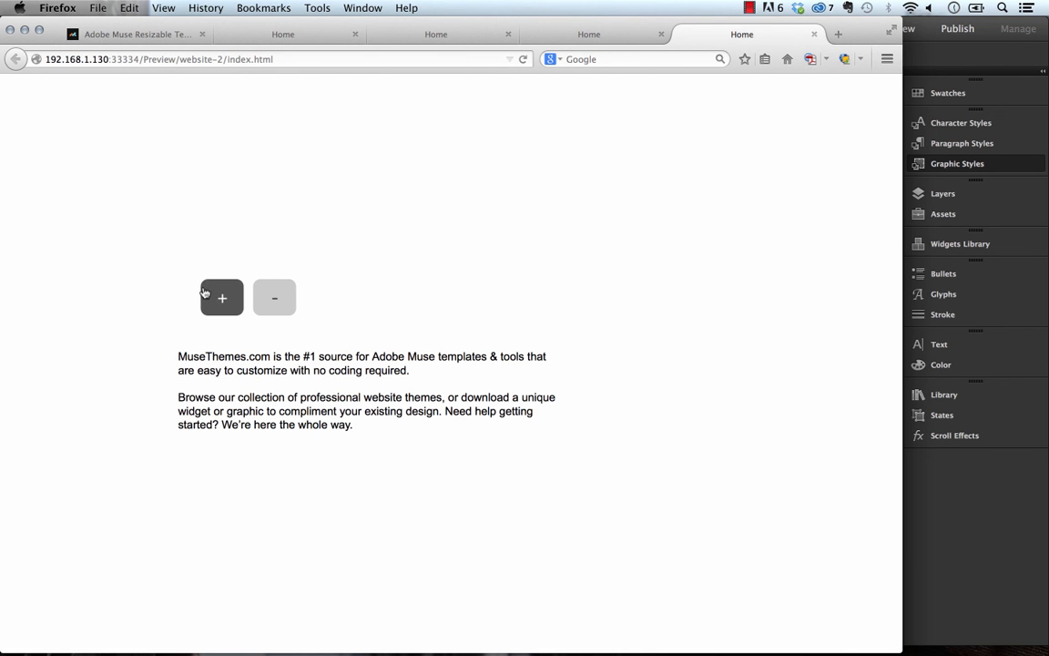